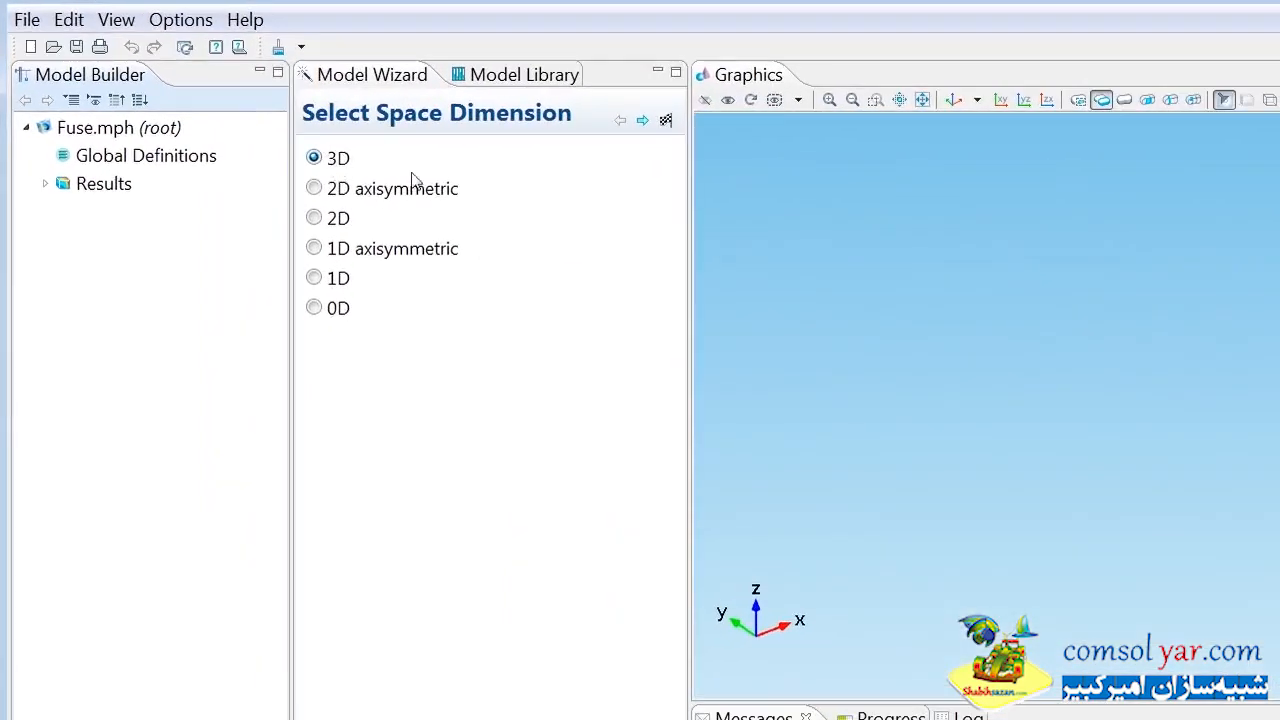
Step: Set up a 3D model with the Joule Heating (jh) physics from Electromagnetic Heating and a Stationary preset study
click(643, 122)
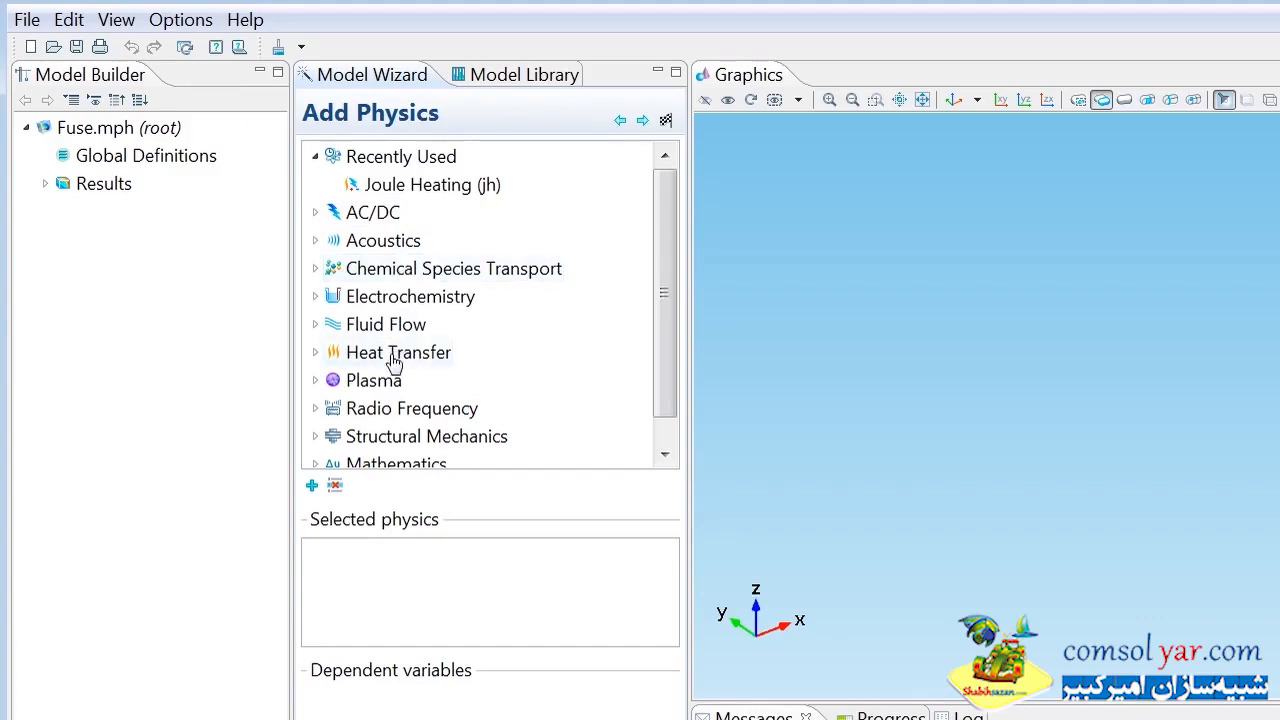
click(316, 353)
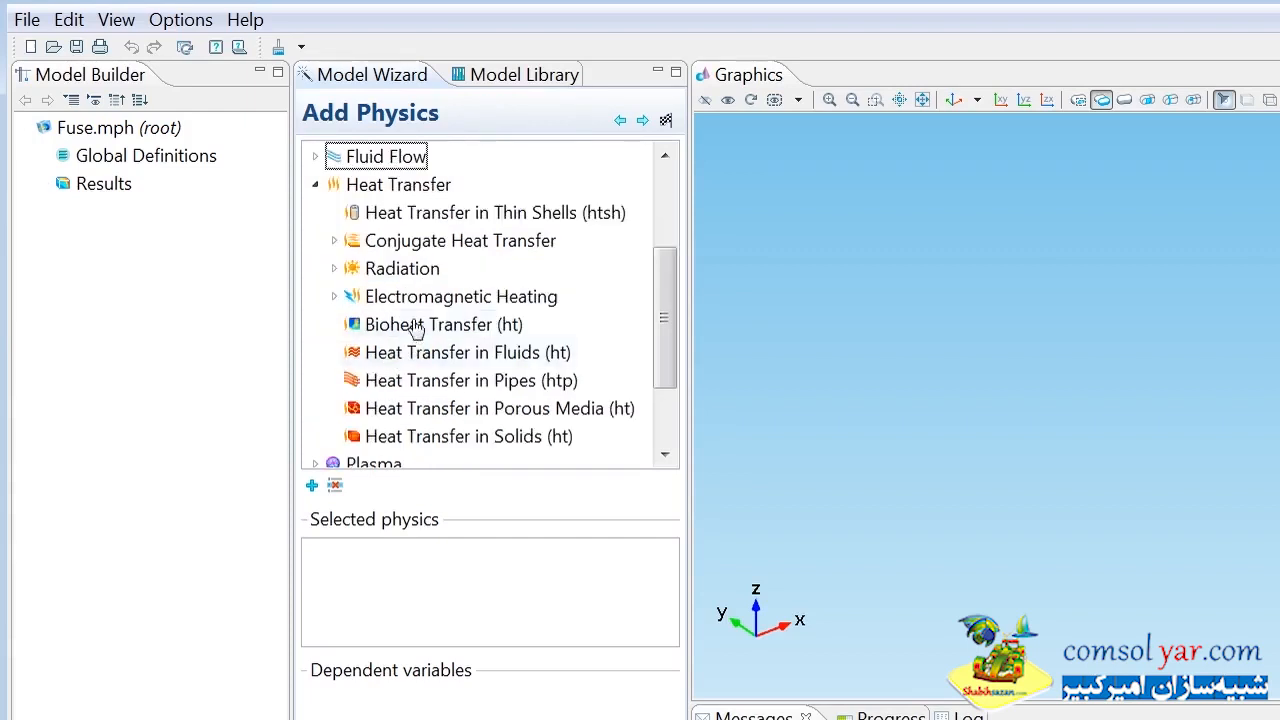
click(335, 296)
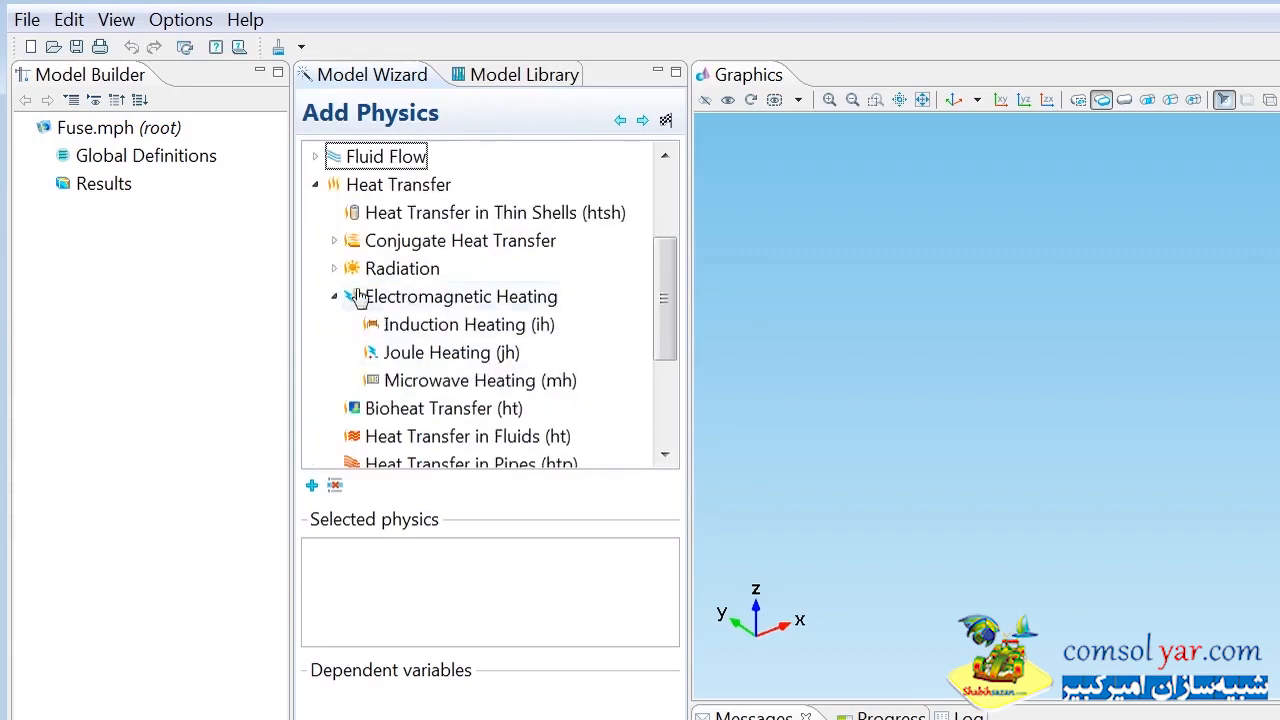
click(432, 355)
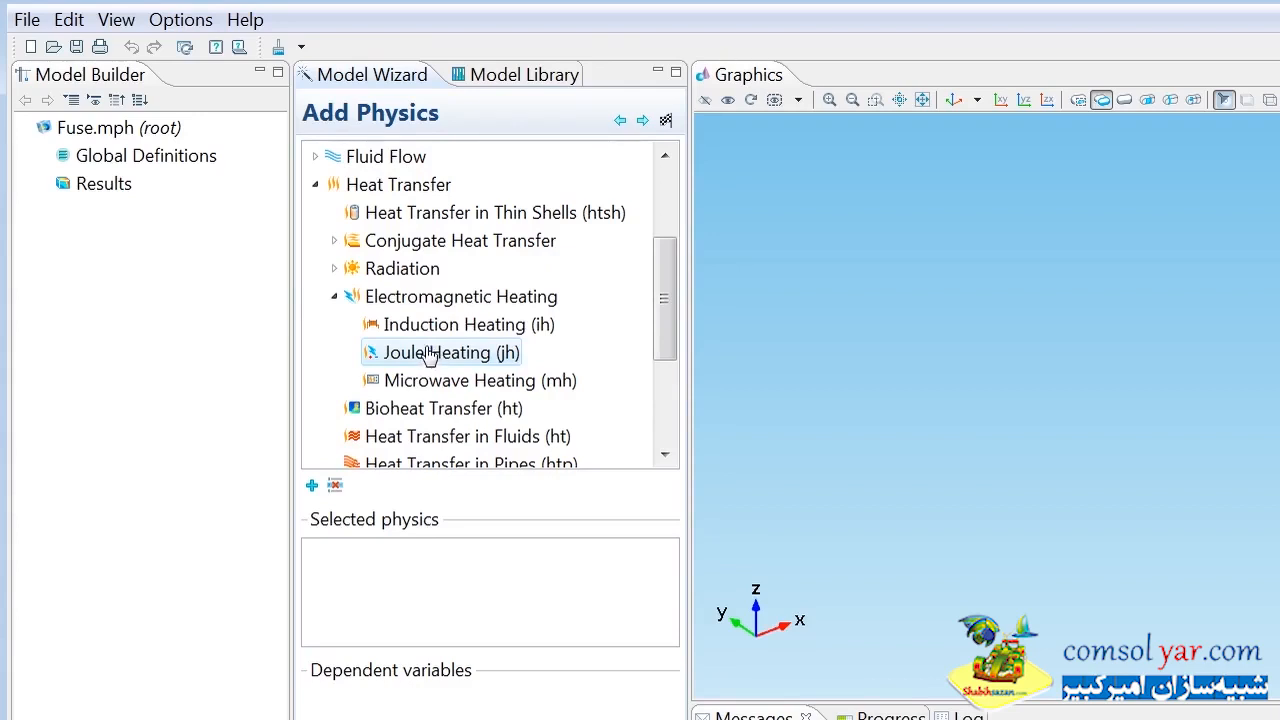
drag(669, 320, 659, 397)
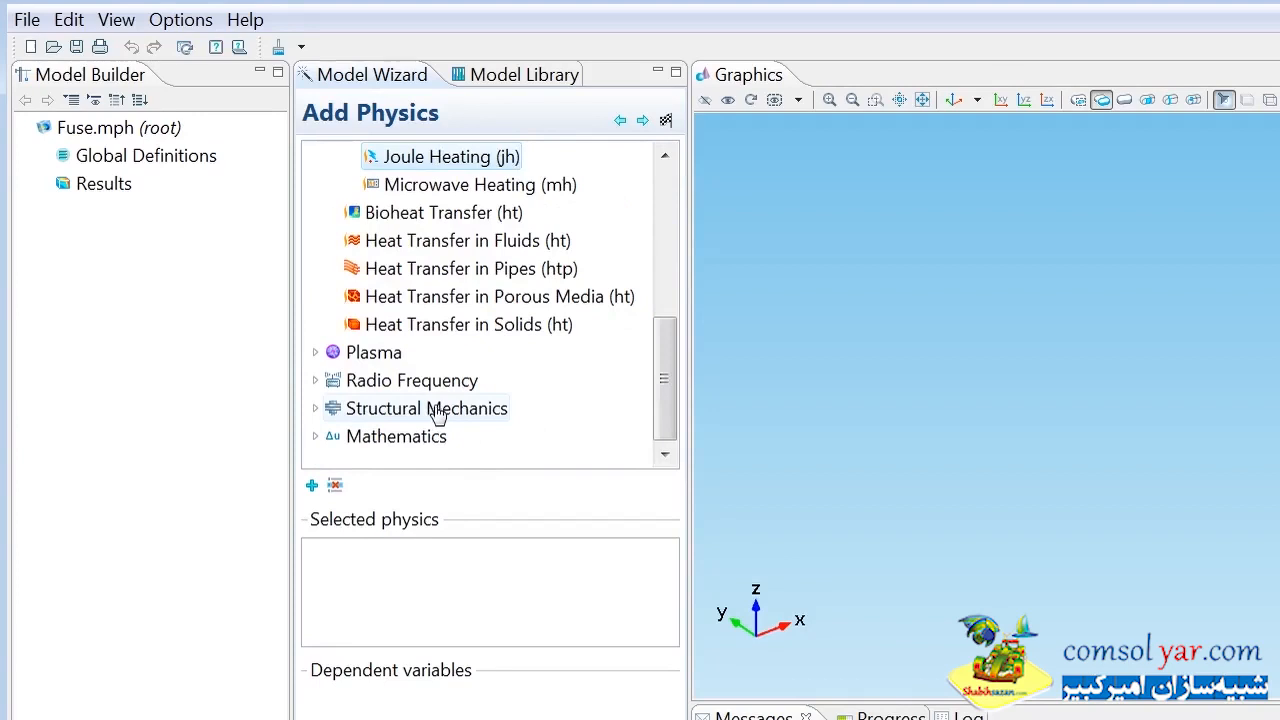
drag(662, 388, 672, 298)
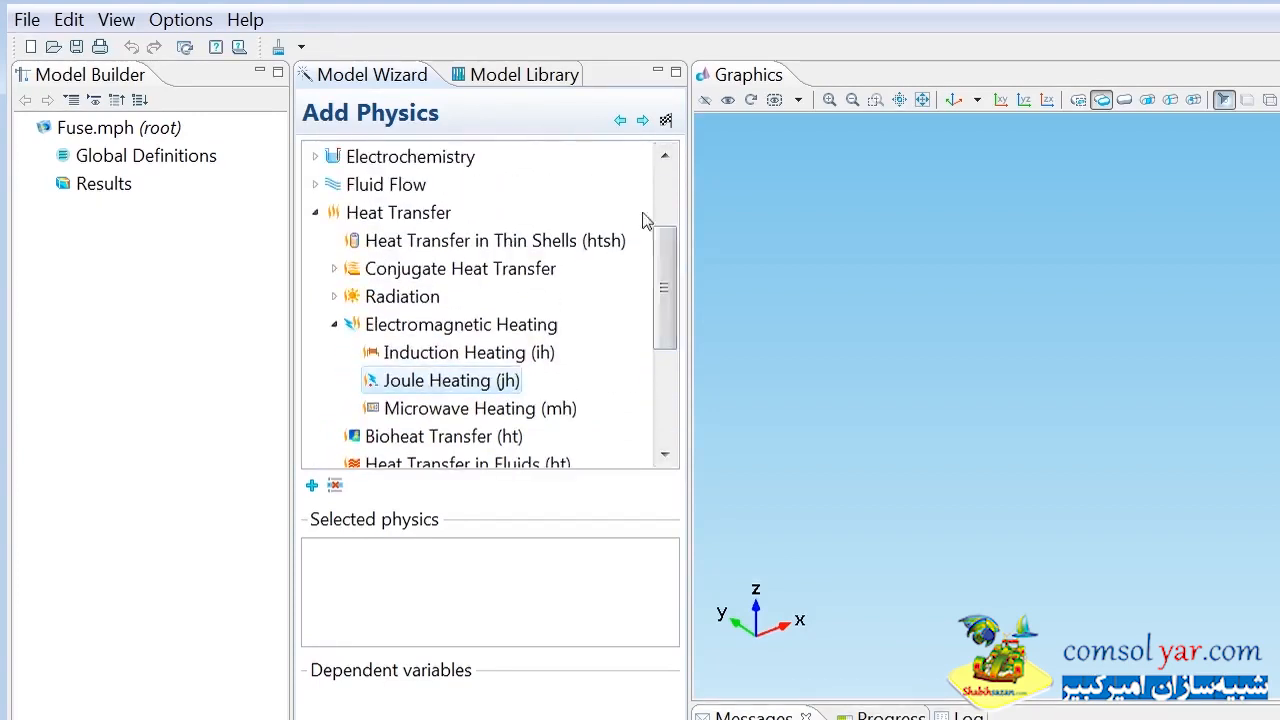
click(642, 122)
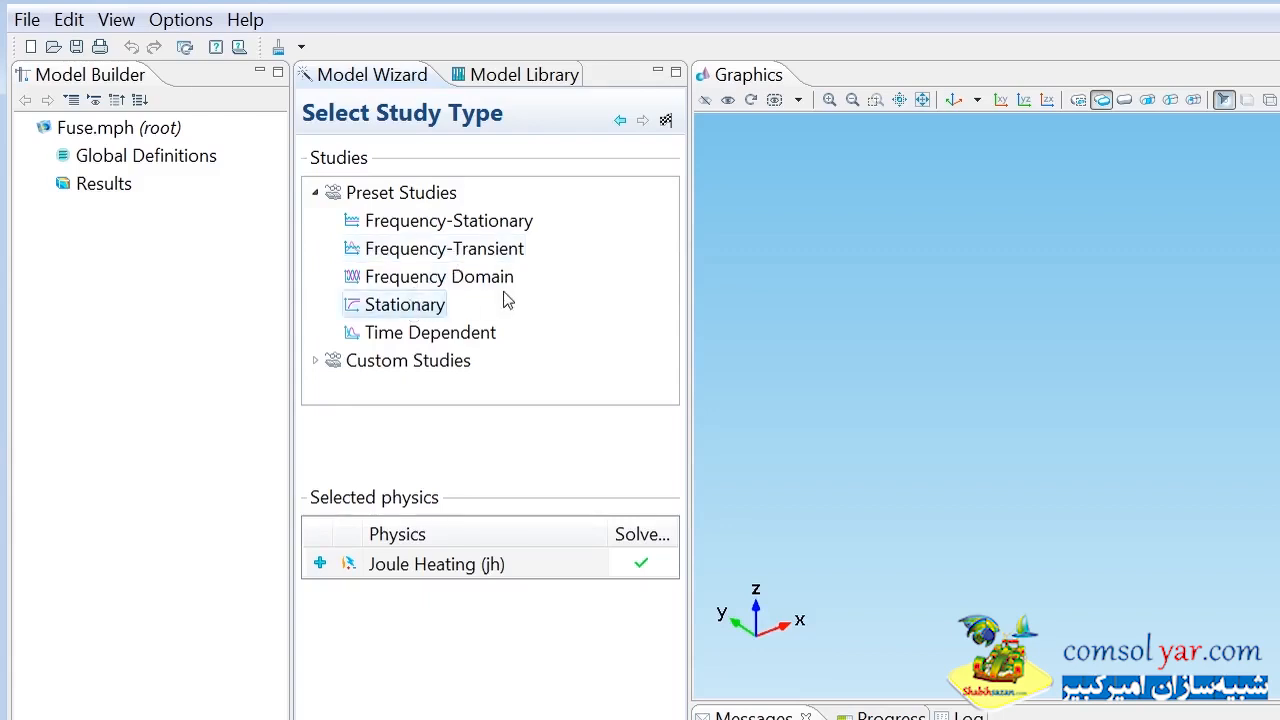
click(667, 122)
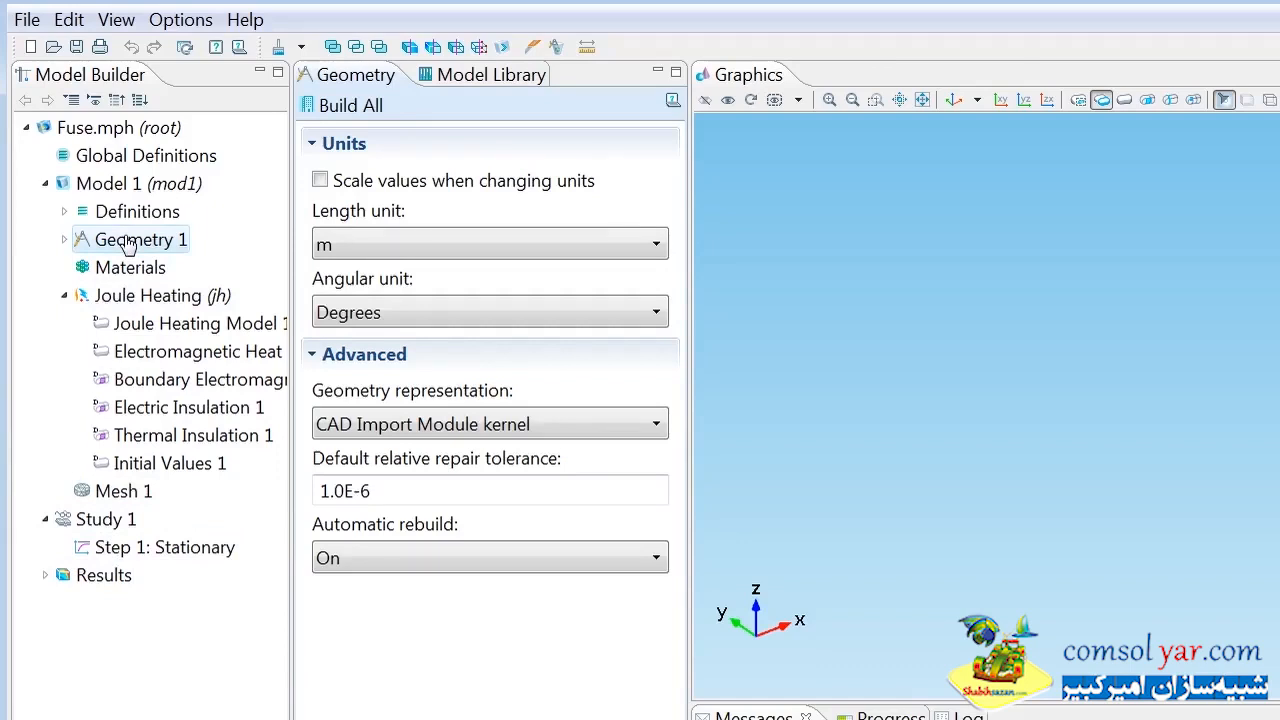
Step: Import the geometry file fuse.mphbin into Geometry 1 and display the model in wireframe
right_click(124, 245)
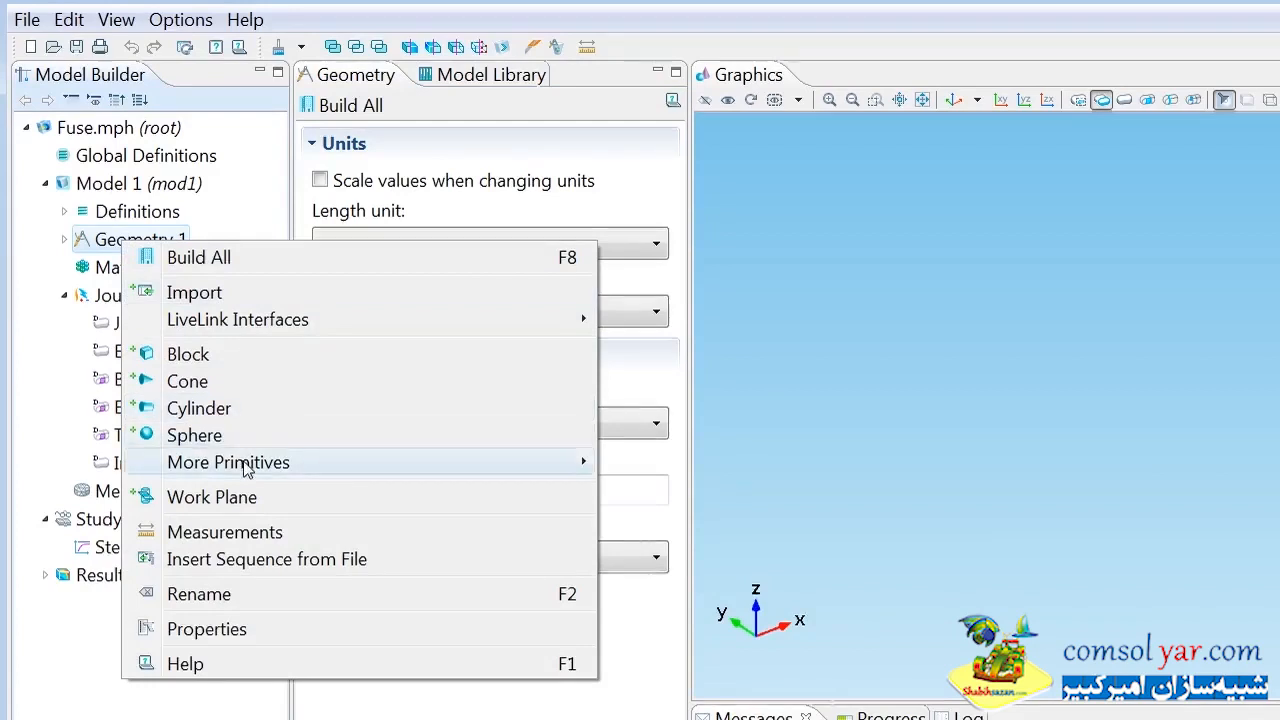
mouse_move(244, 465)
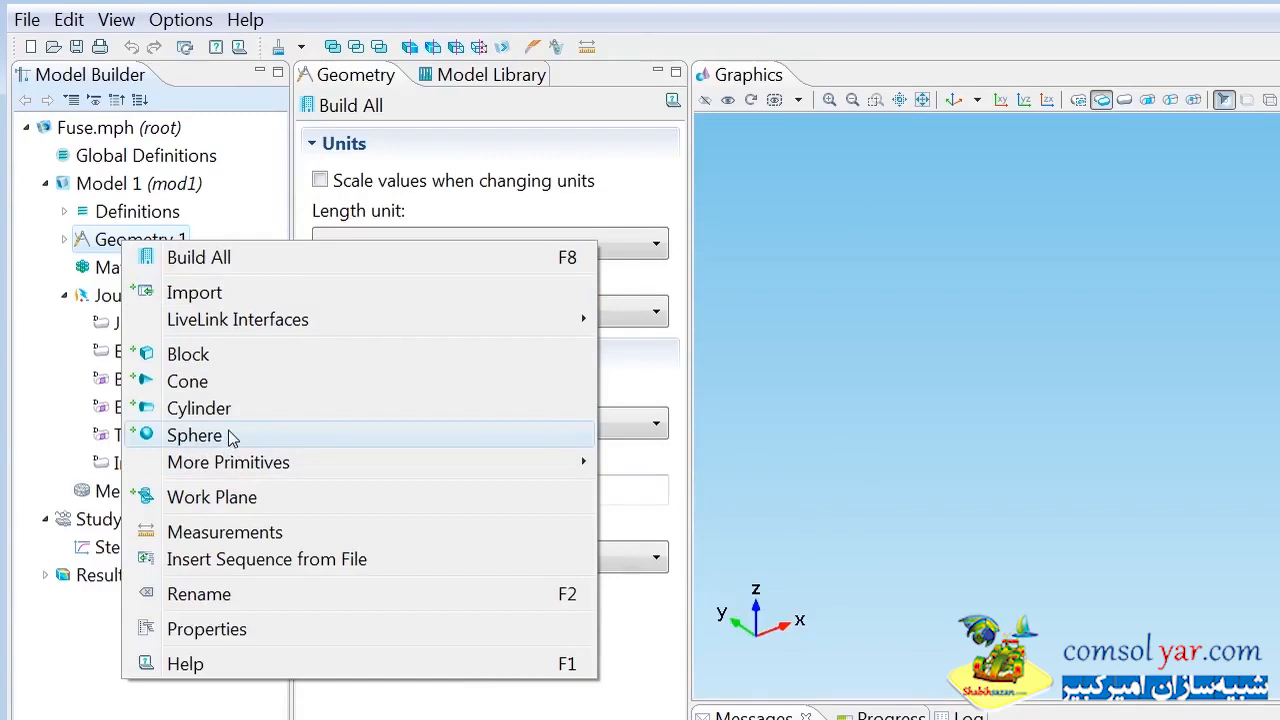
click(216, 300)
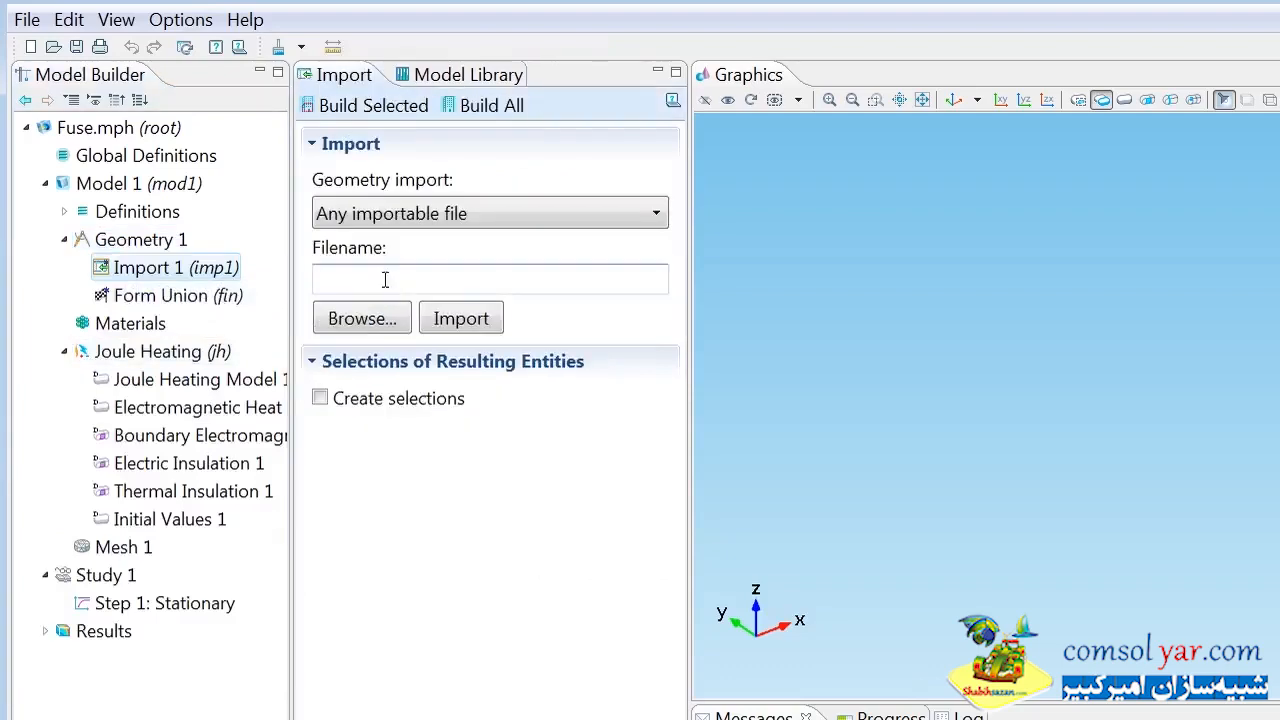
click(370, 332)
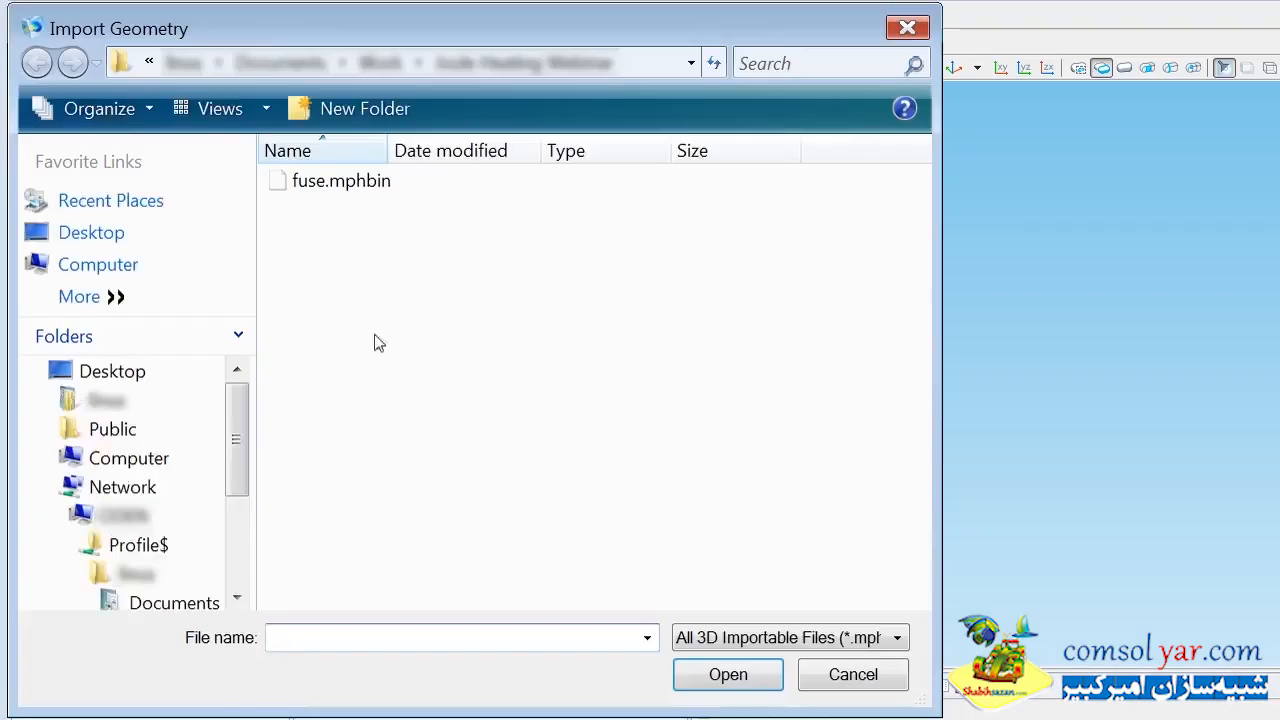
click(295, 194)
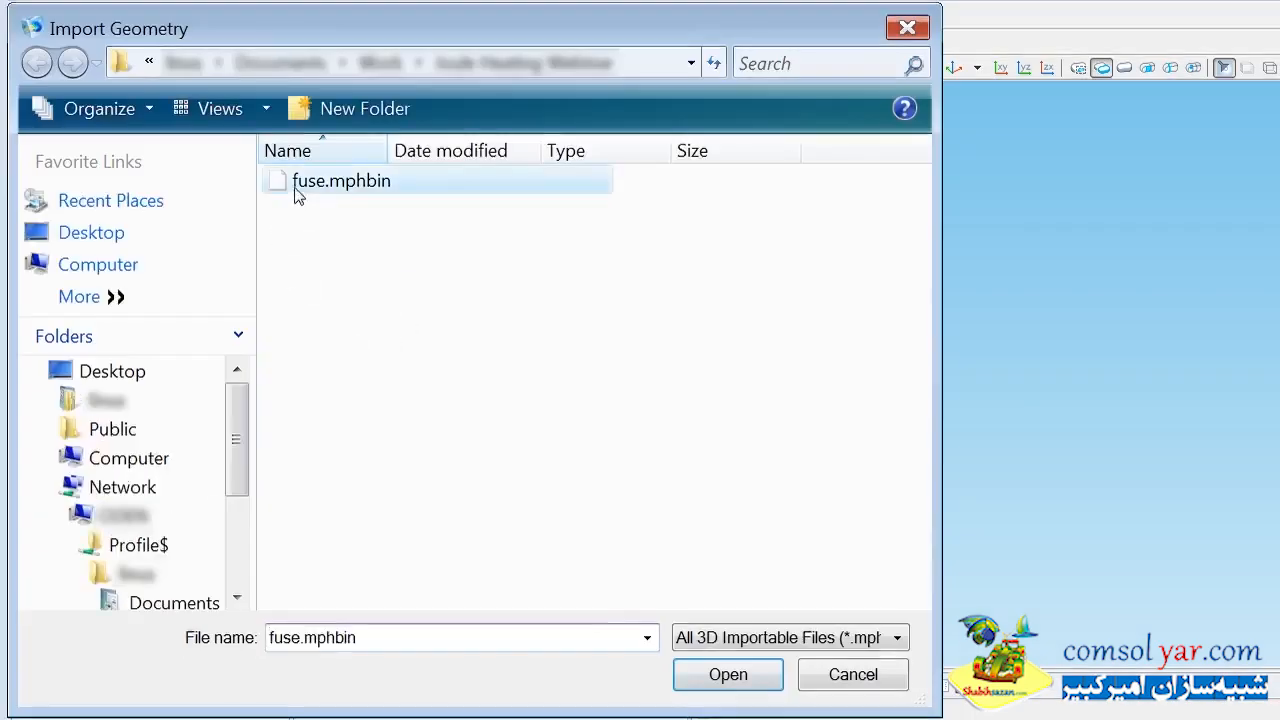
click(727, 675)
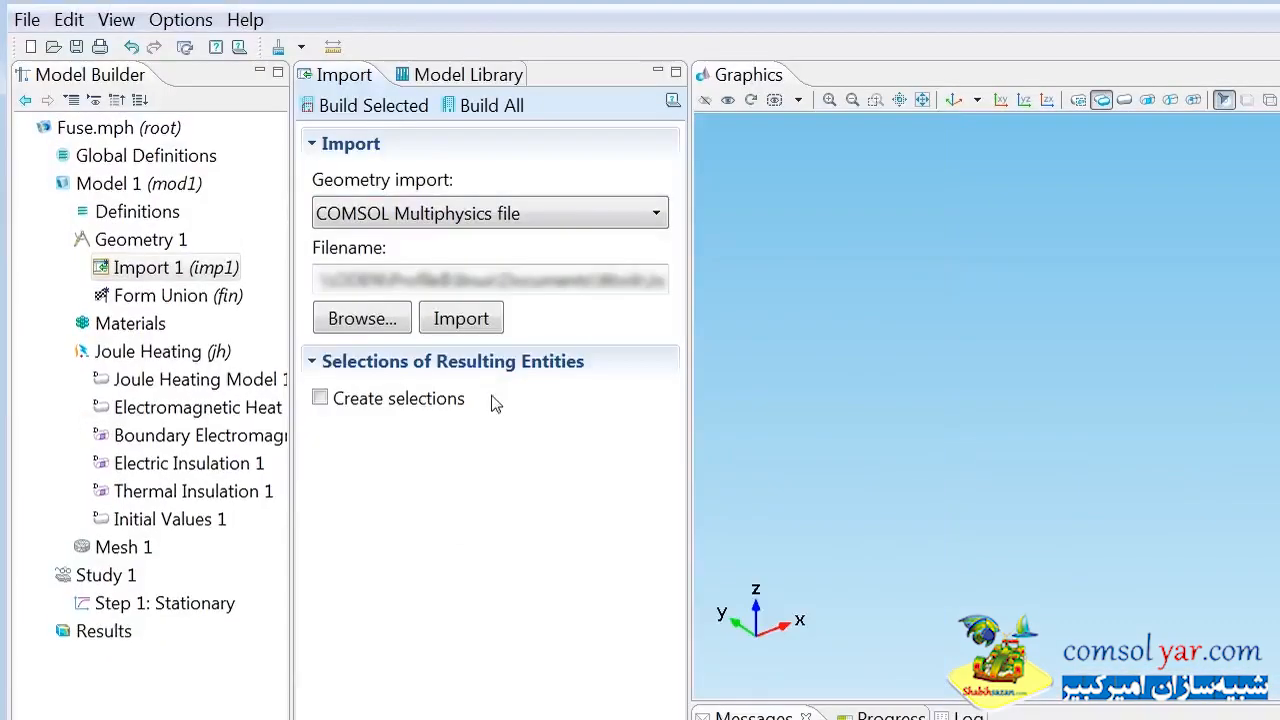
click(459, 322)
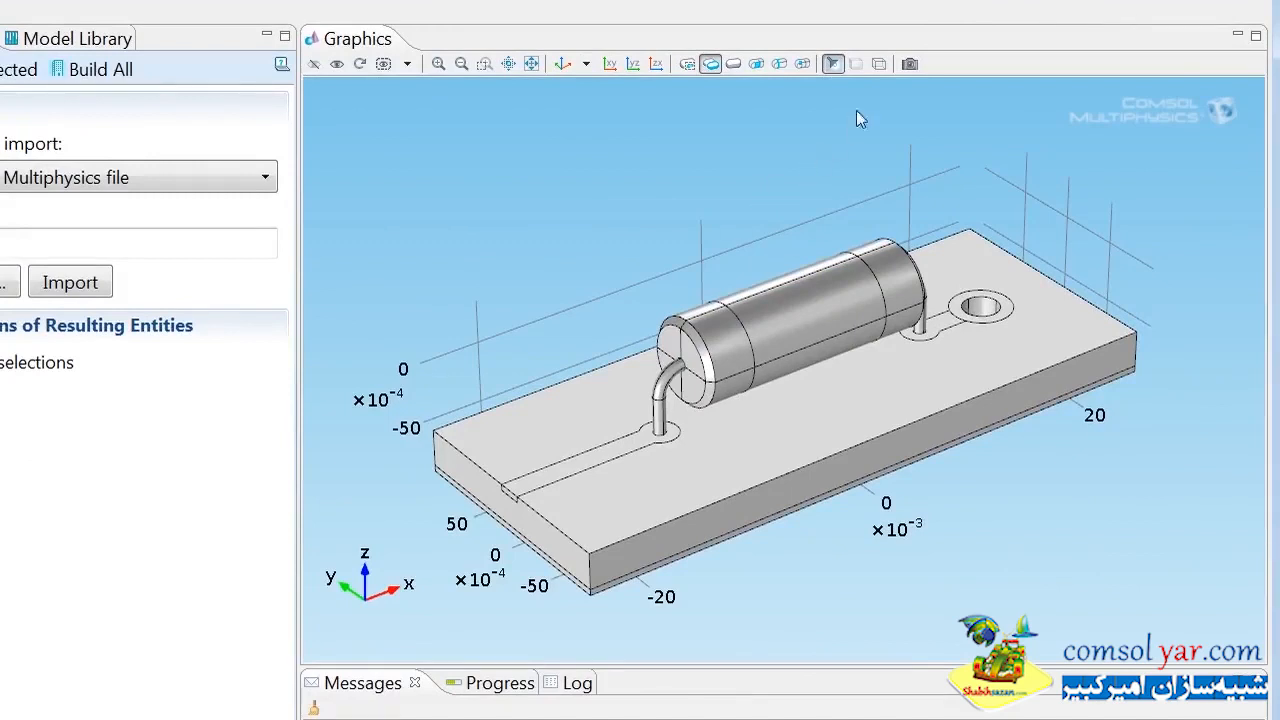
click(880, 64)
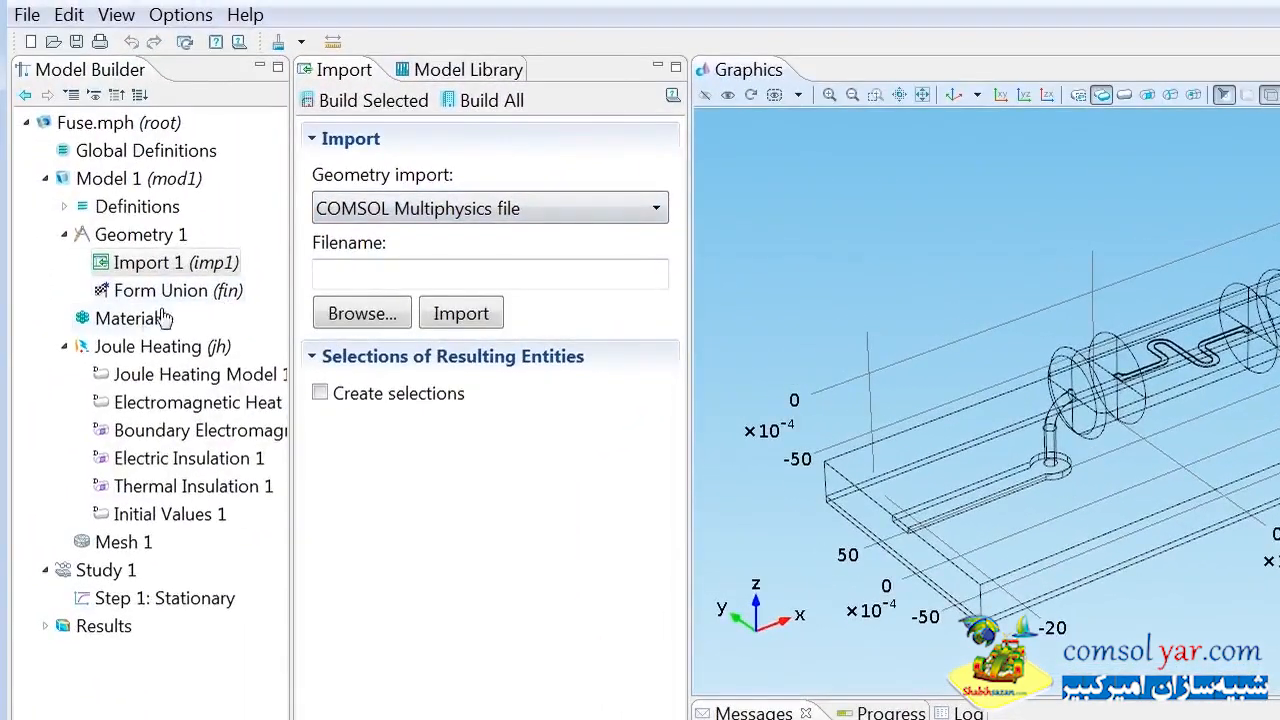
Step: Add the built-in Aluminum material to the model from the material library
click(147, 326)
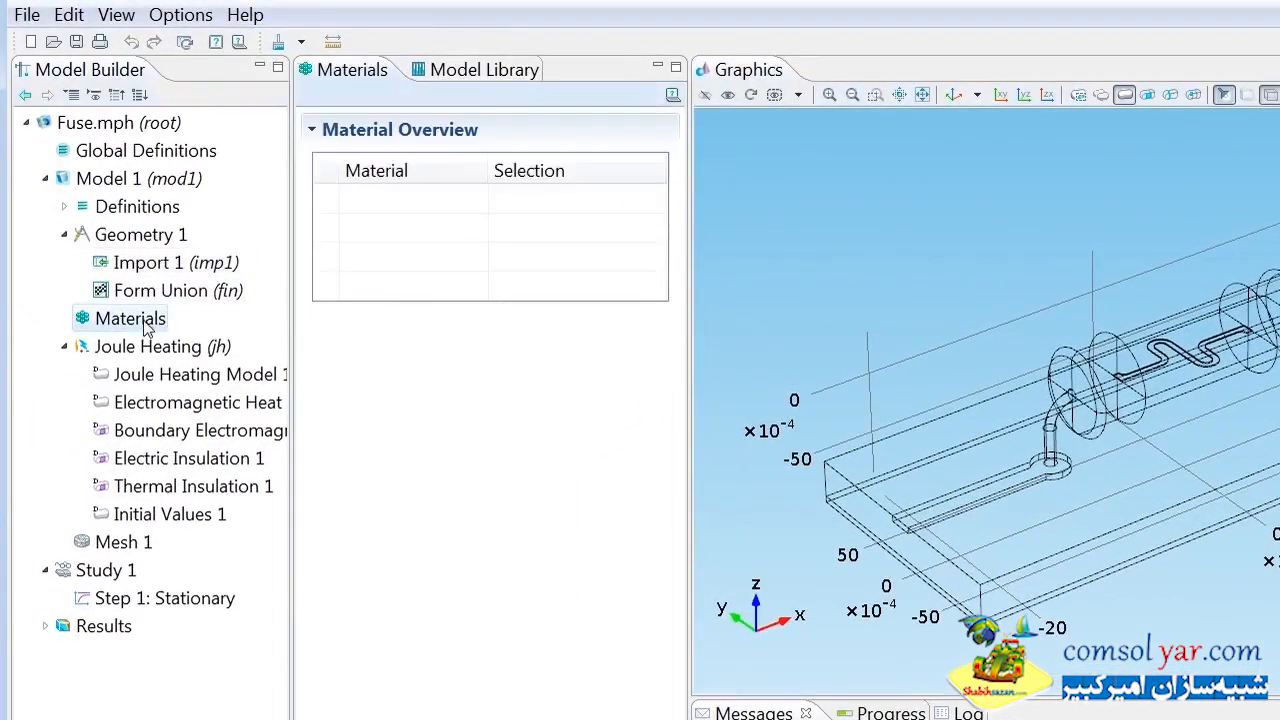
right_click(148, 327)
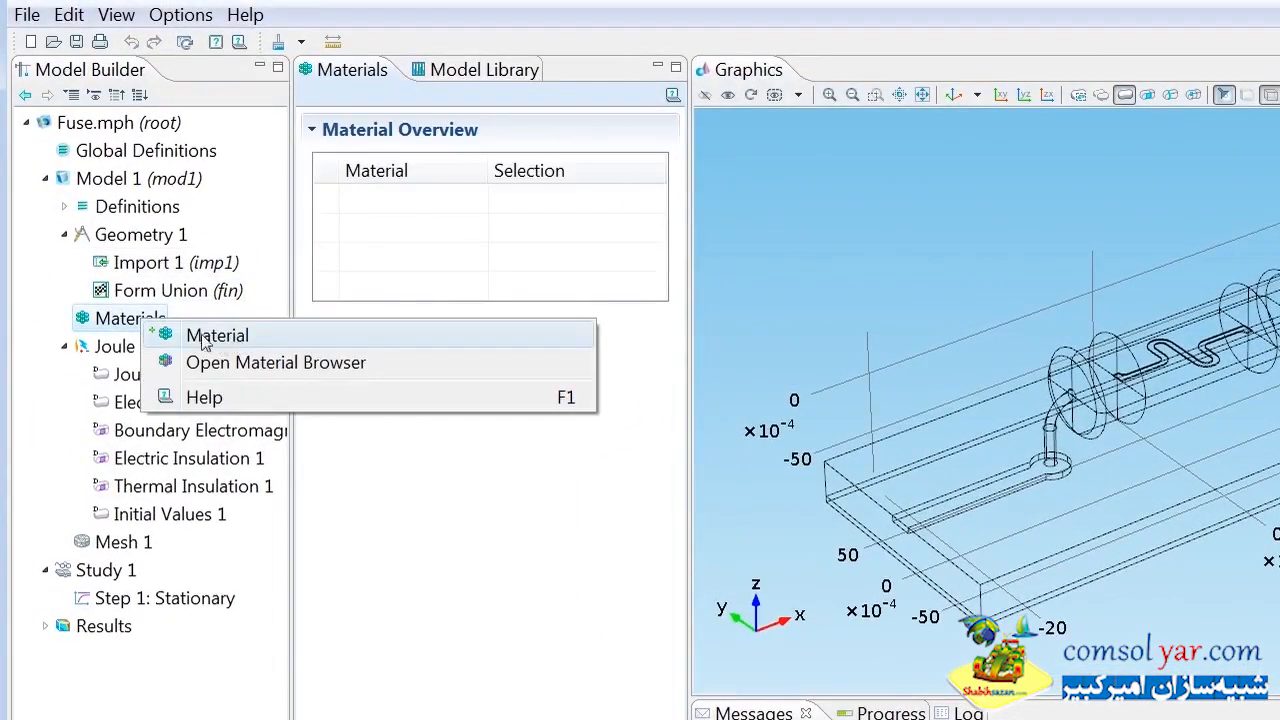
click(279, 365)
click(322, 262)
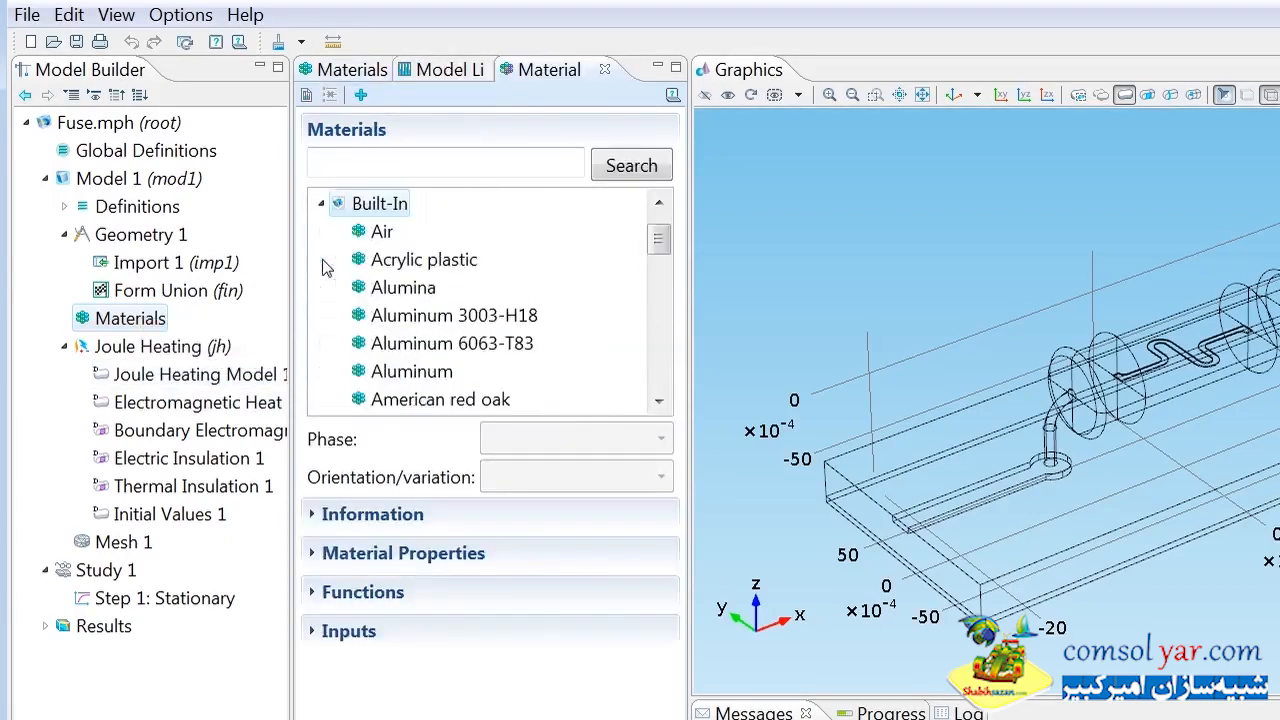
click(400, 380)
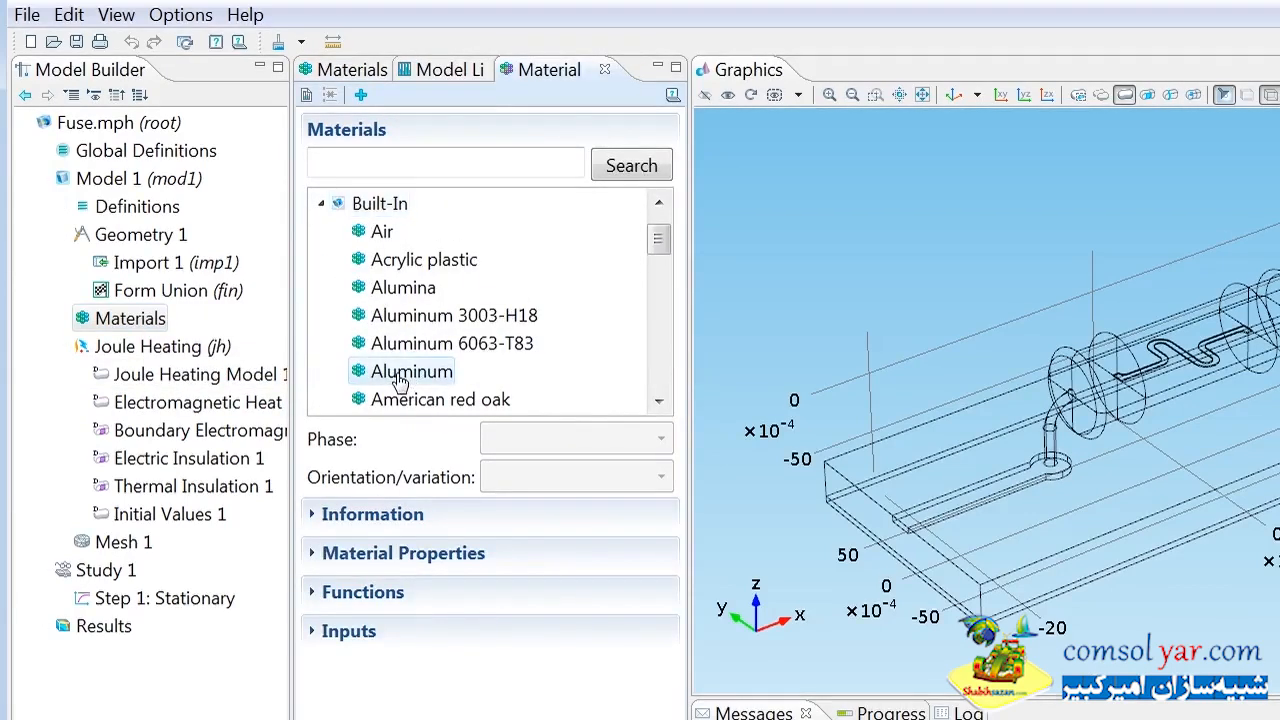
right_click(400, 379)
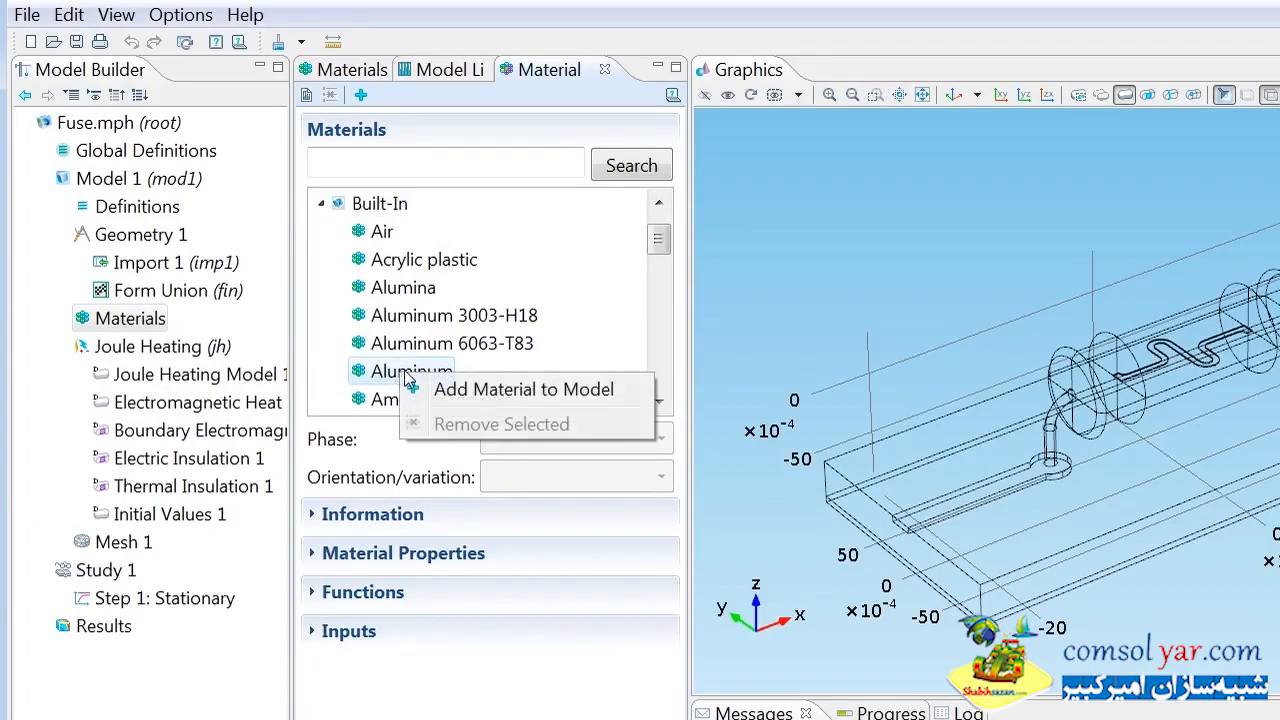
click(521, 392)
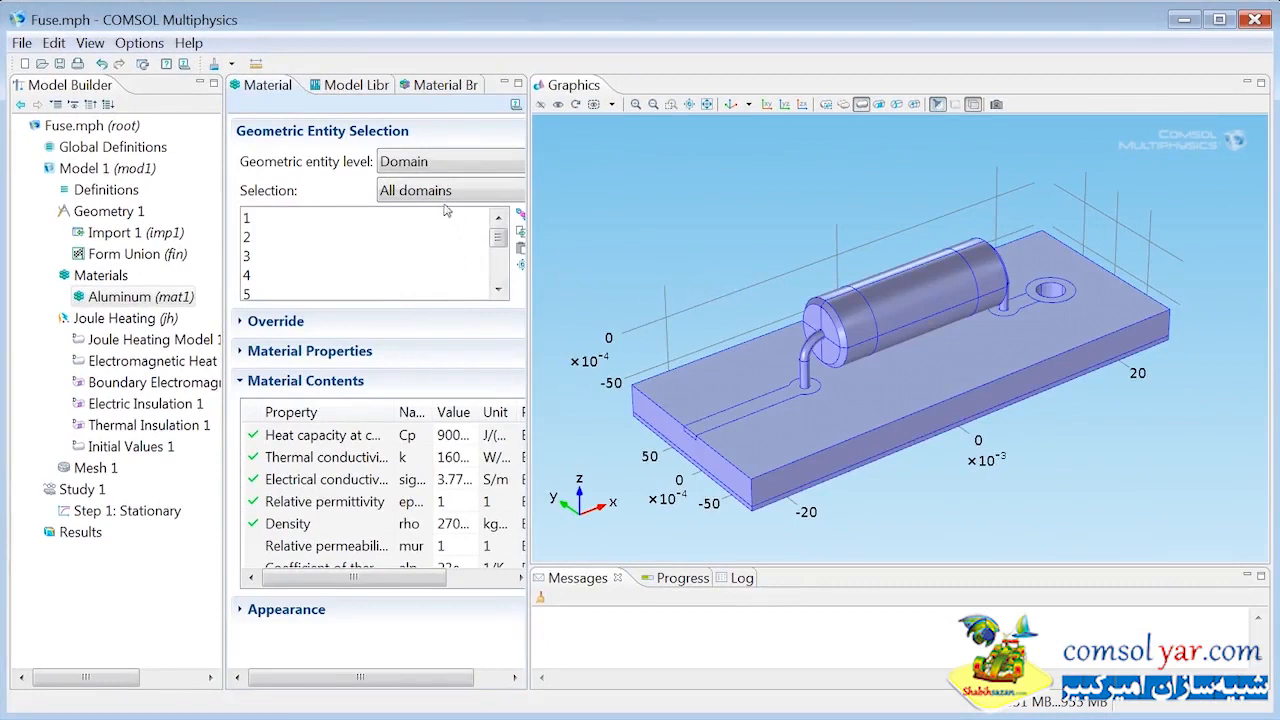
Step: Replace Aluminum's domain selection with both bent leads, both cylindrical end caps and the winding fuse wire between them
drag(369, 680, 442, 680)
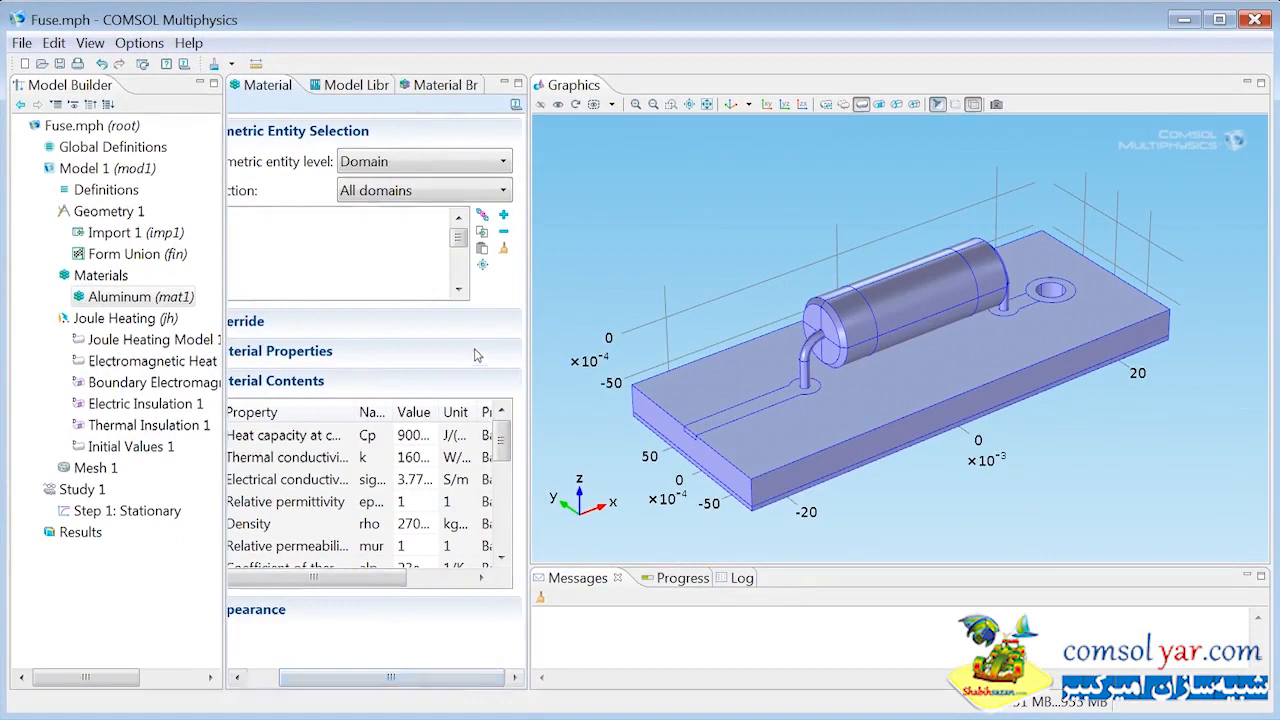
click(505, 251)
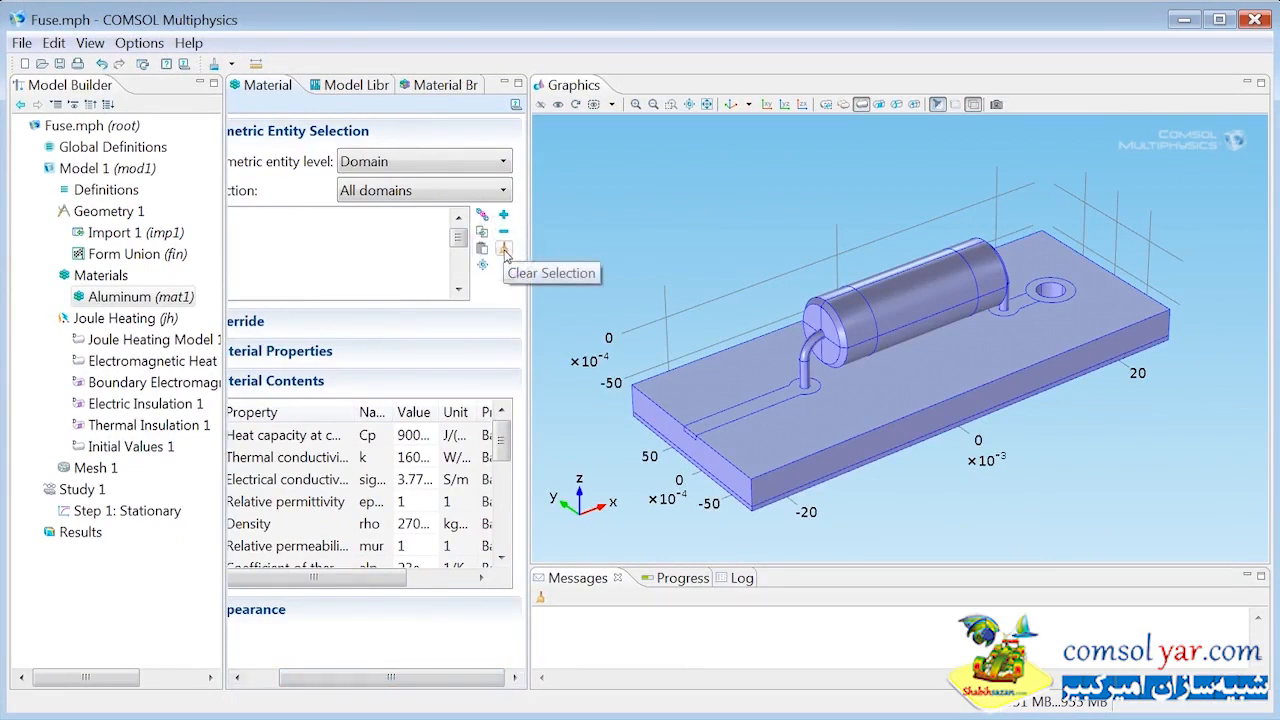
click(505, 251)
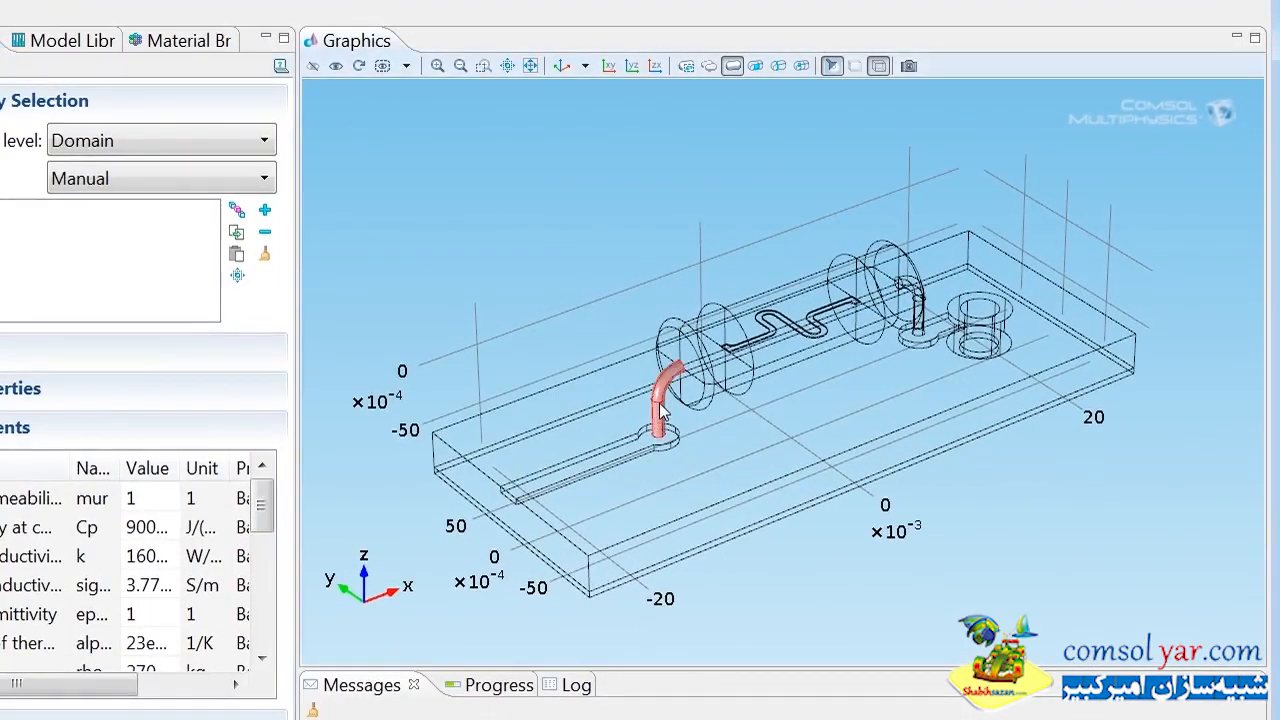
click(659, 408)
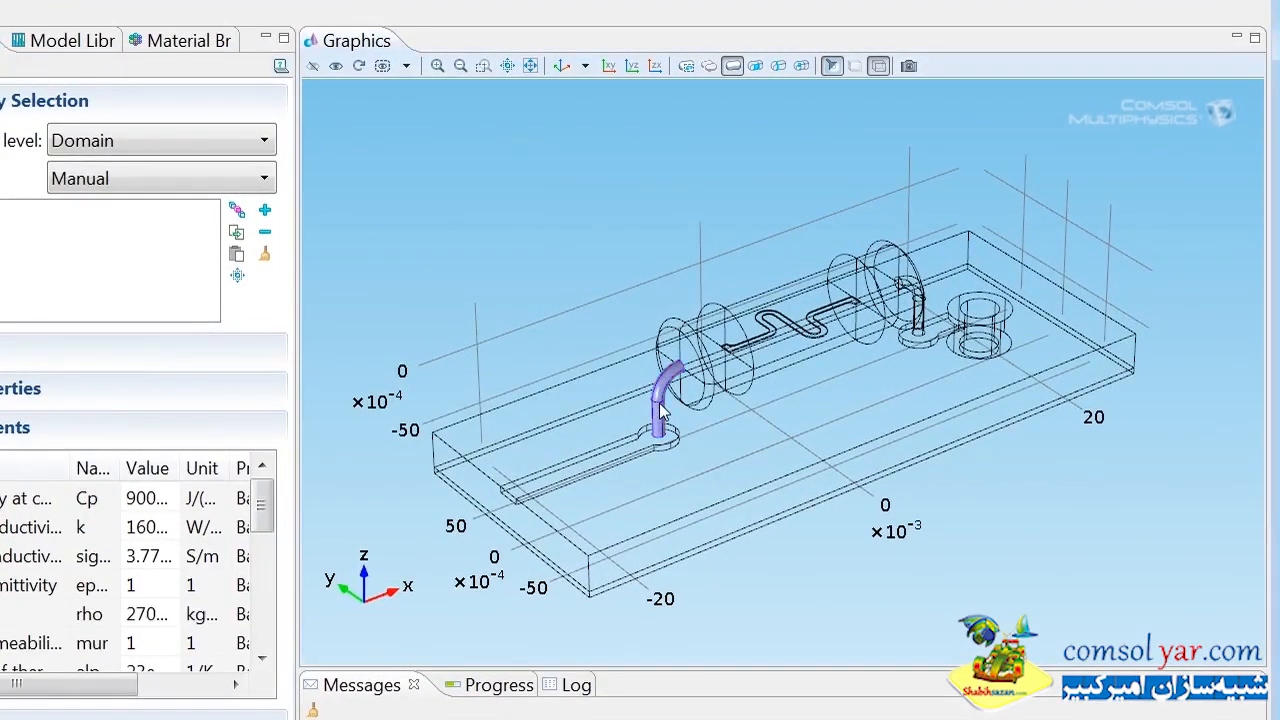
click(713, 335)
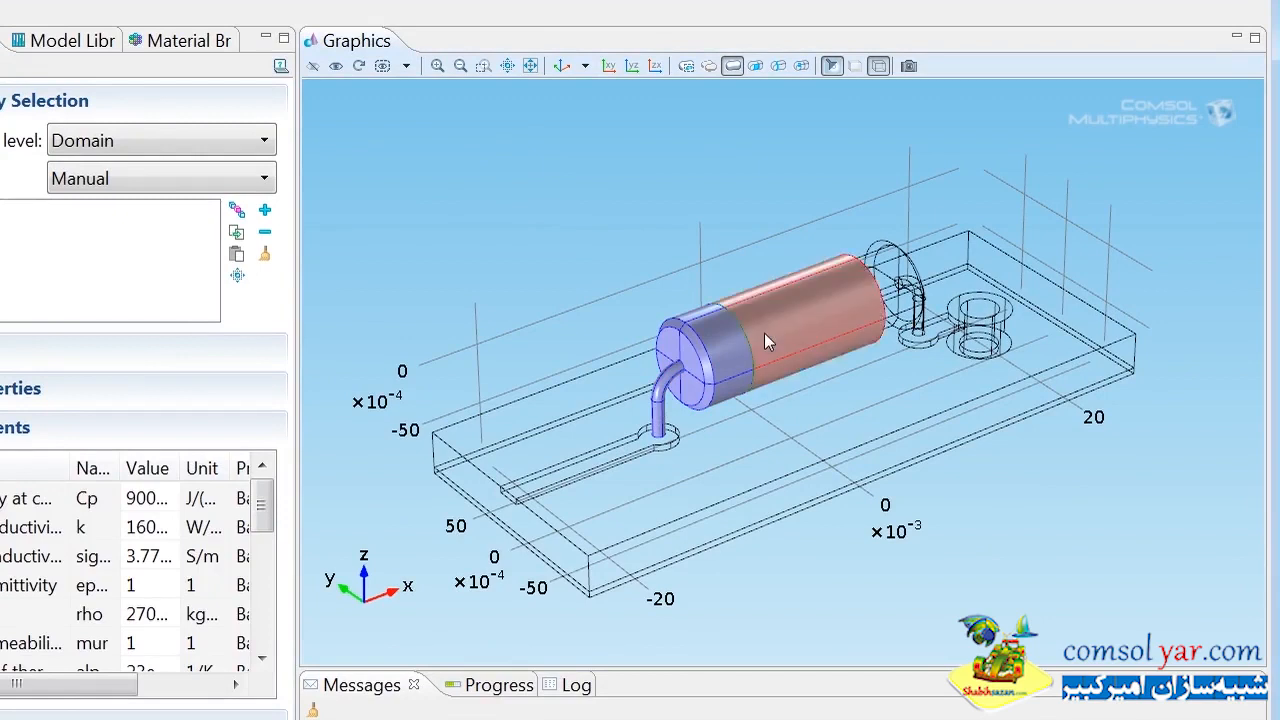
click(764, 333)
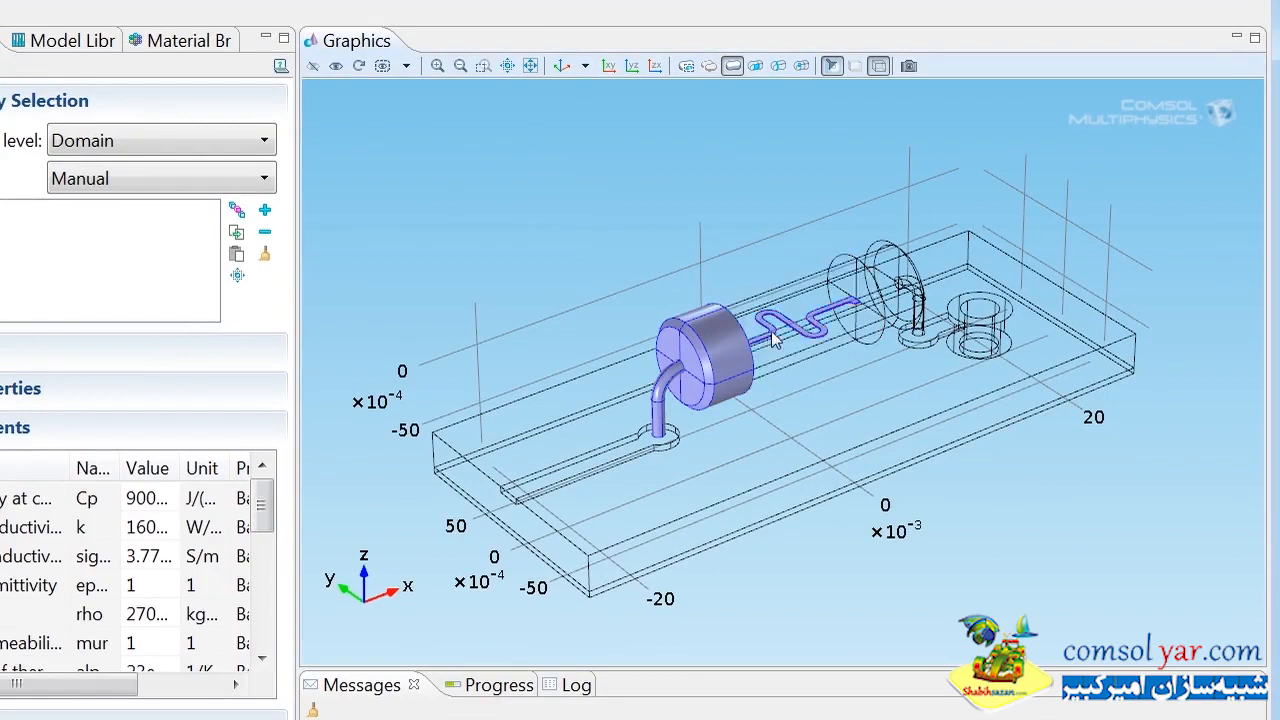
click(876, 271)
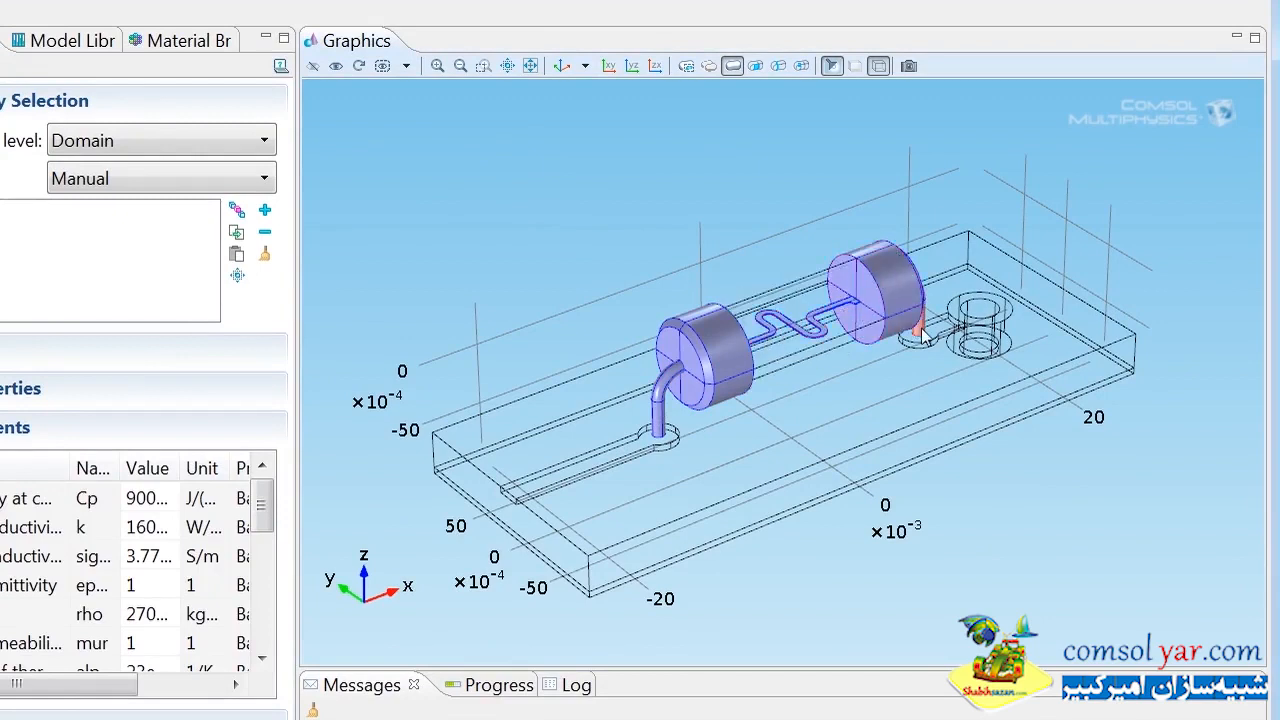
click(920, 333)
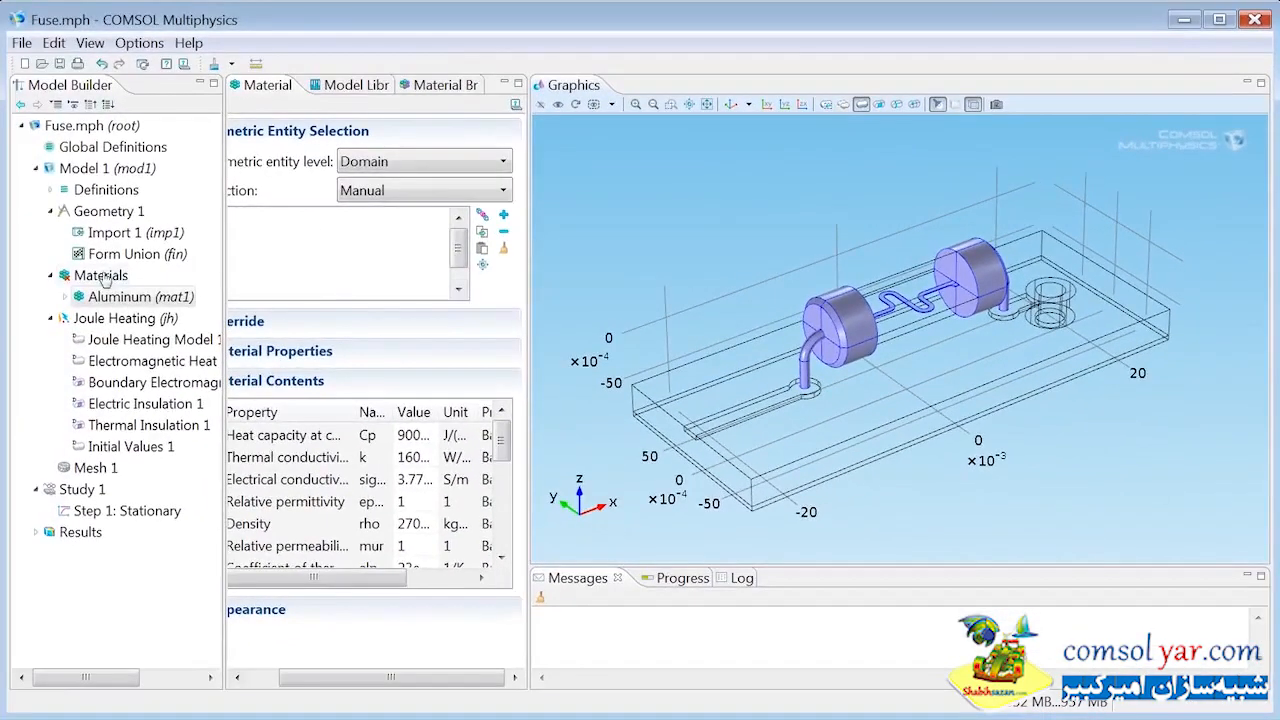
Step: Add the built-in Copper material to the model from the material library
right_click(106, 276)
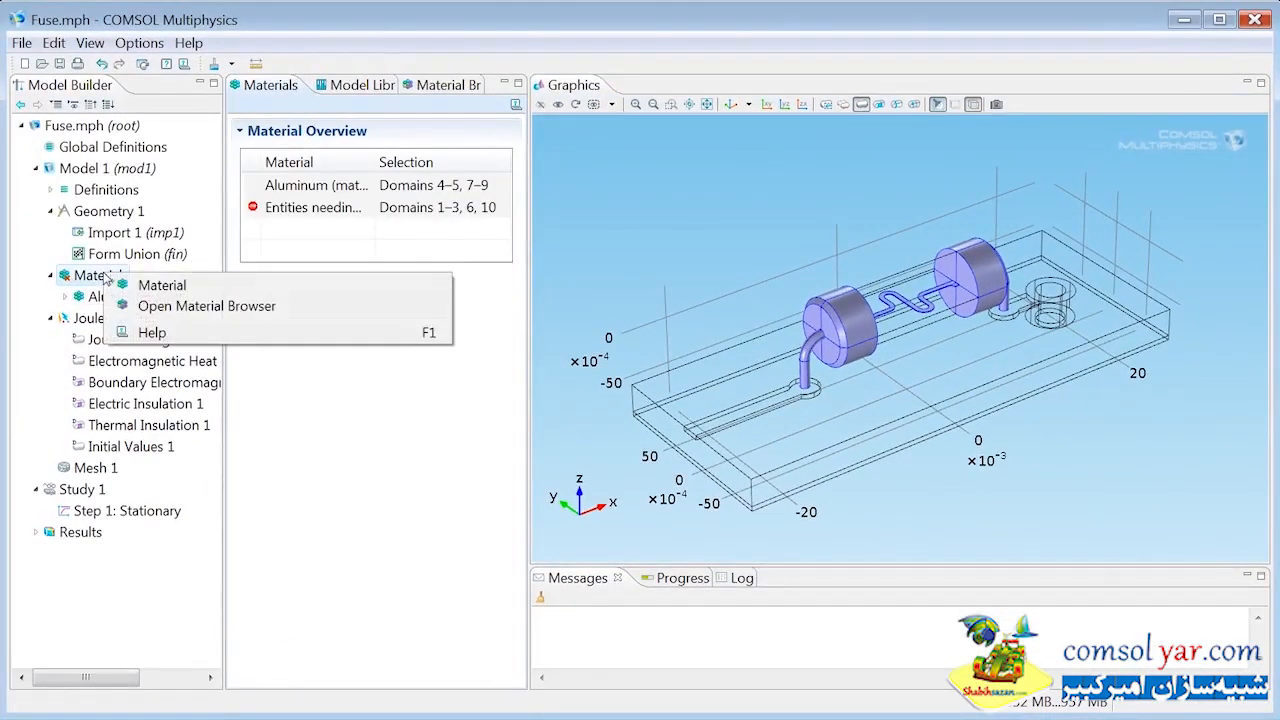
click(200, 306)
click(248, 231)
scroll(322, 280, down, 2)
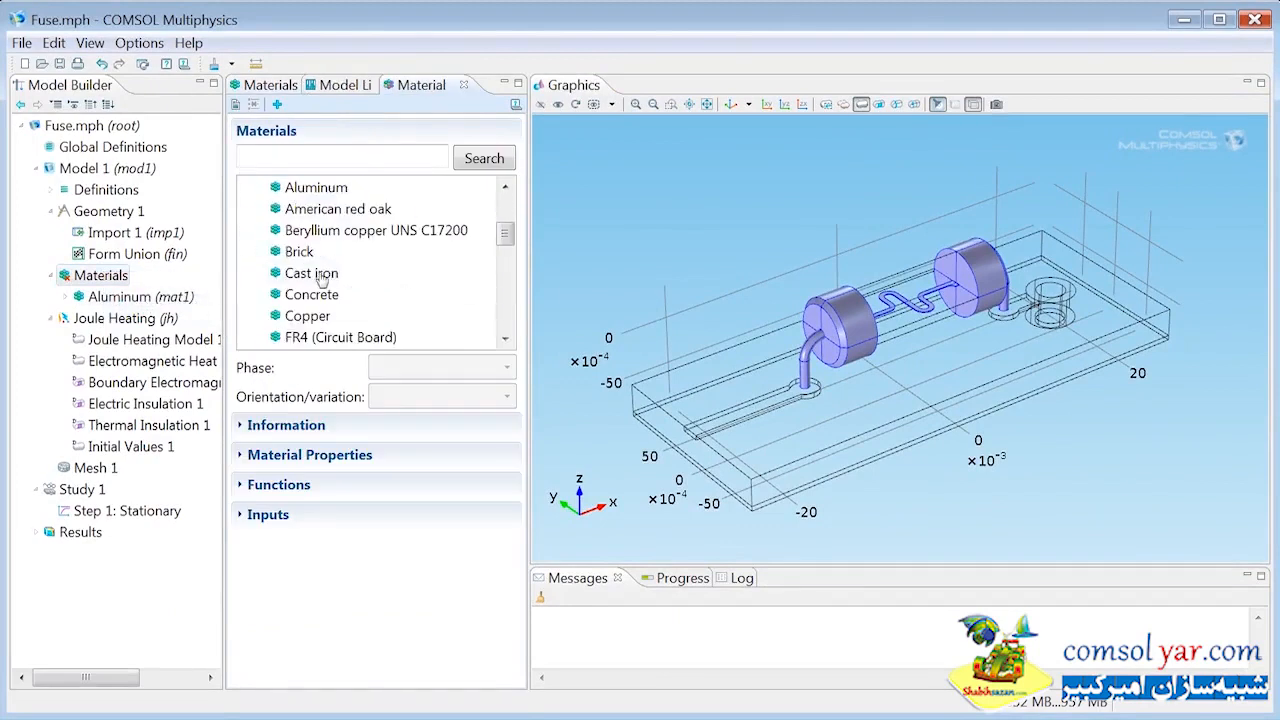
right_click(298, 316)
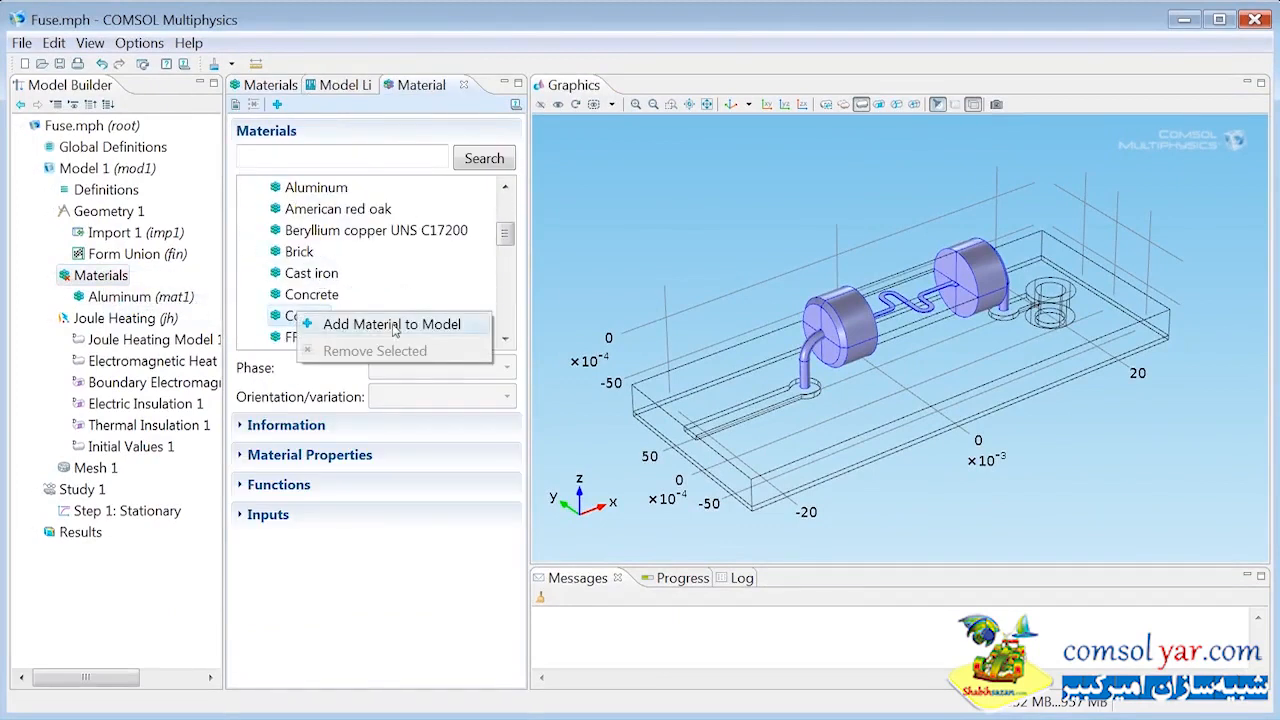
click(310, 324)
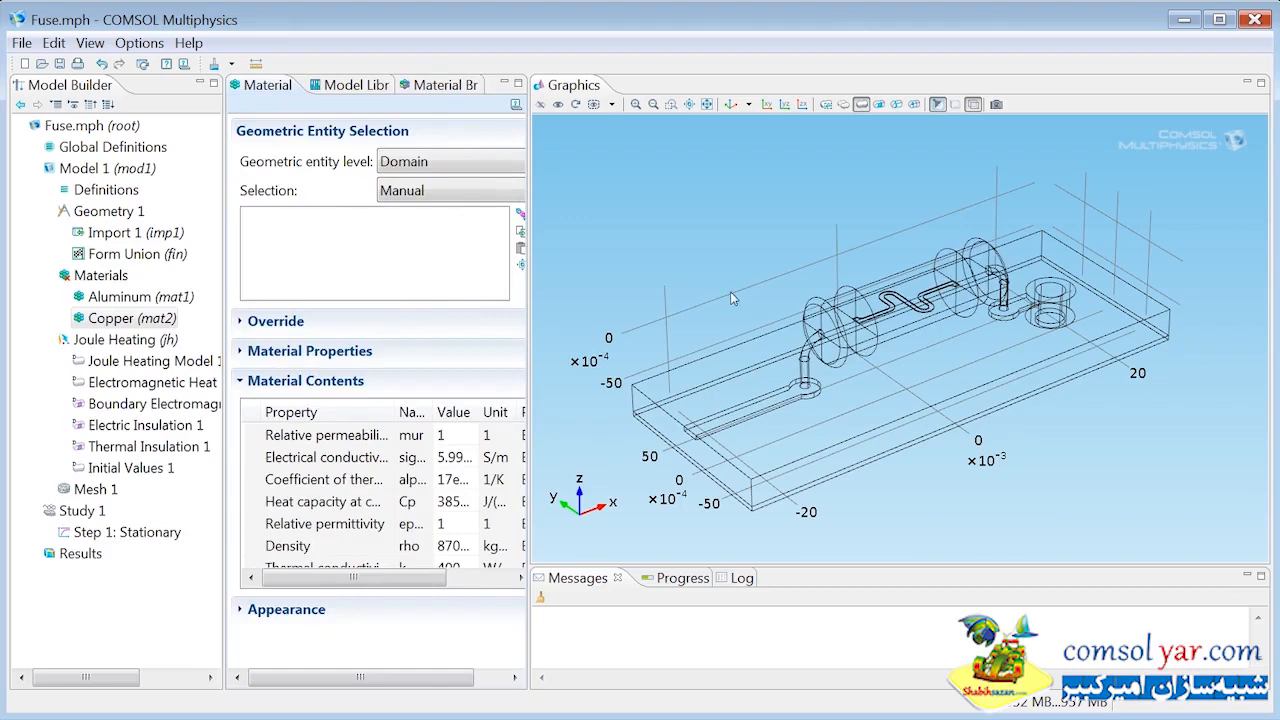
Step: Assign Copper to the long straight trace, the short trace with the hollow cylinder, and the thin layer under the board (domains 3, 10, 1)
click(768, 406)
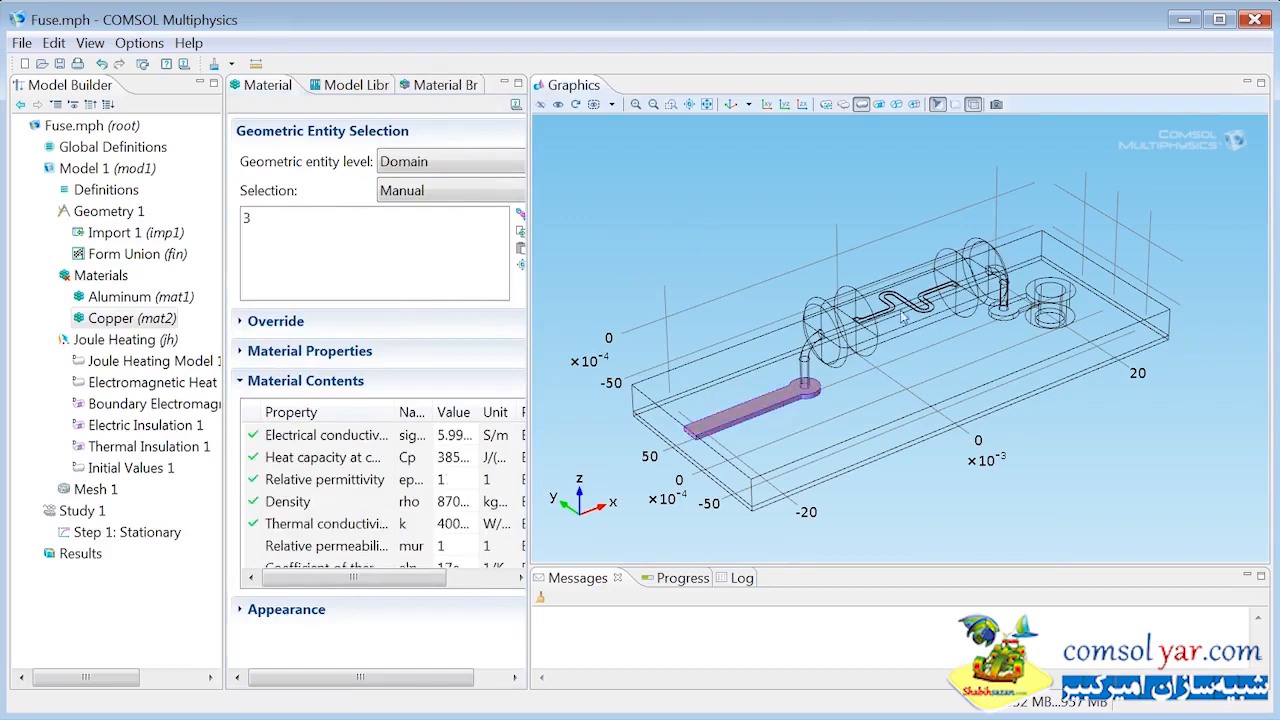
click(1044, 312)
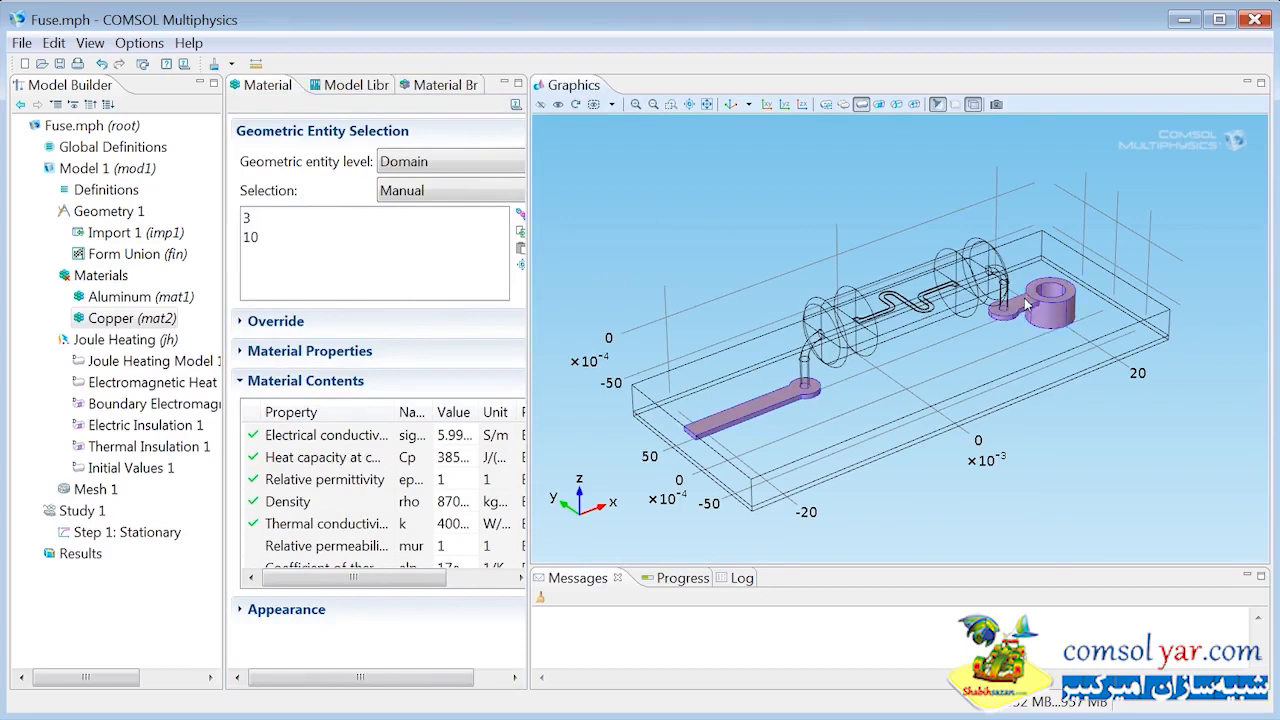
click(912, 442)
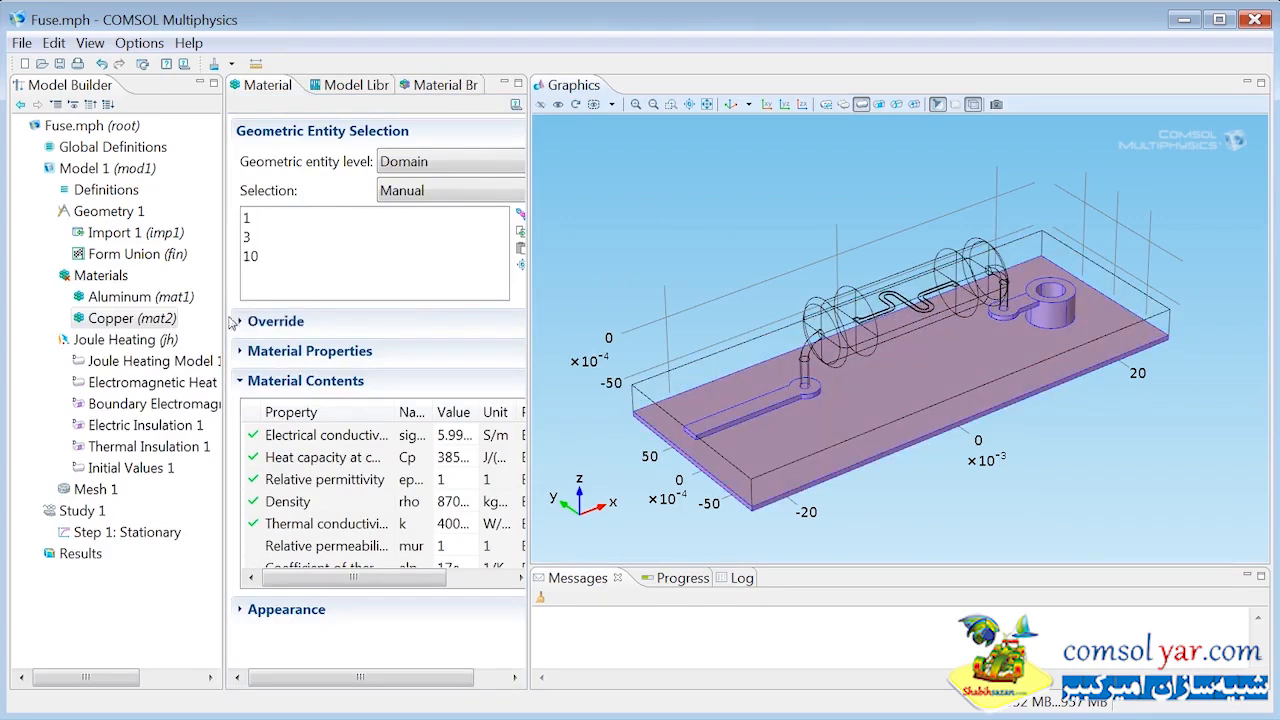
Step: Add the built-in FR4 (Circuit Board) material to the model and assign it to the thick board block, domain 2
right_click(100, 280)
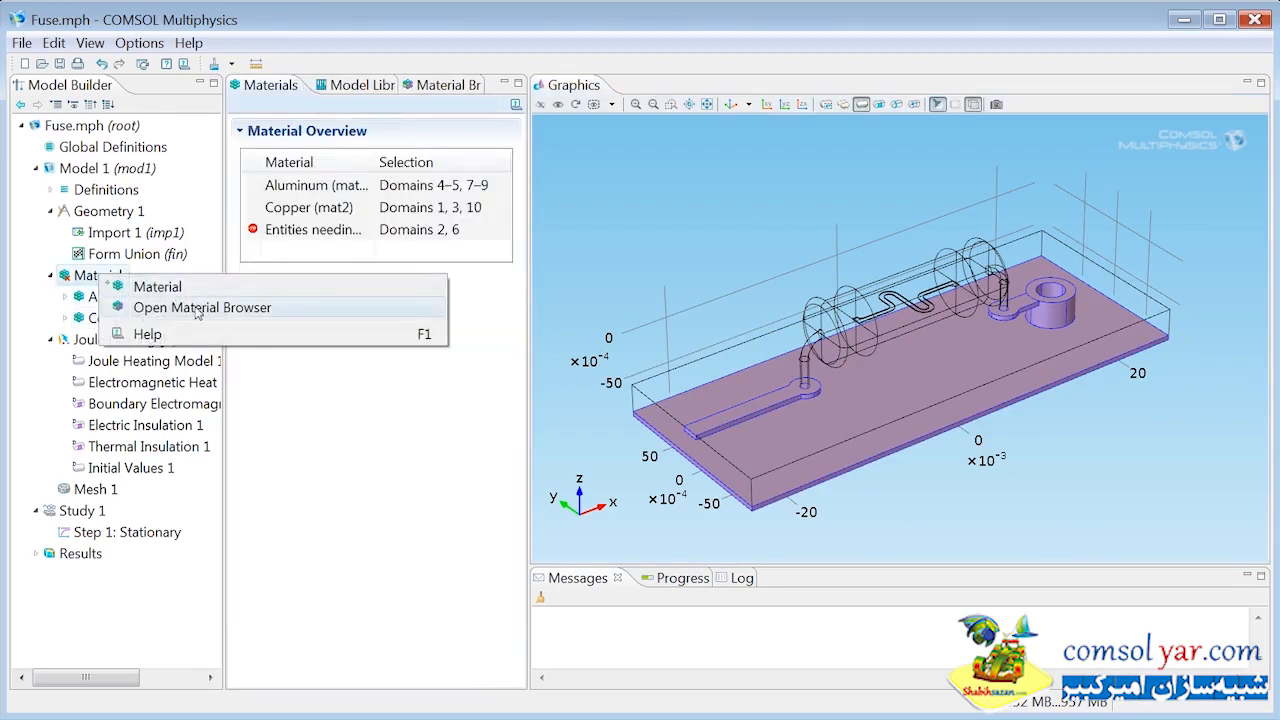
click(198, 309)
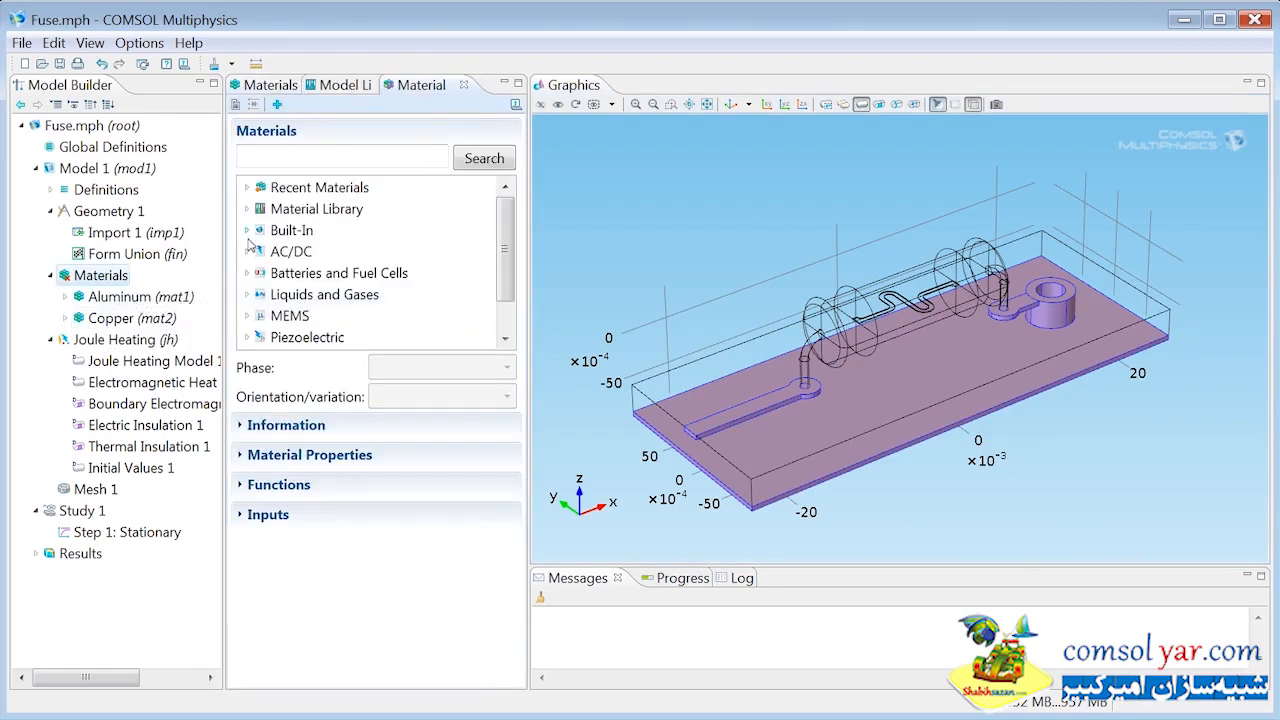
scroll(300, 274, down, 3)
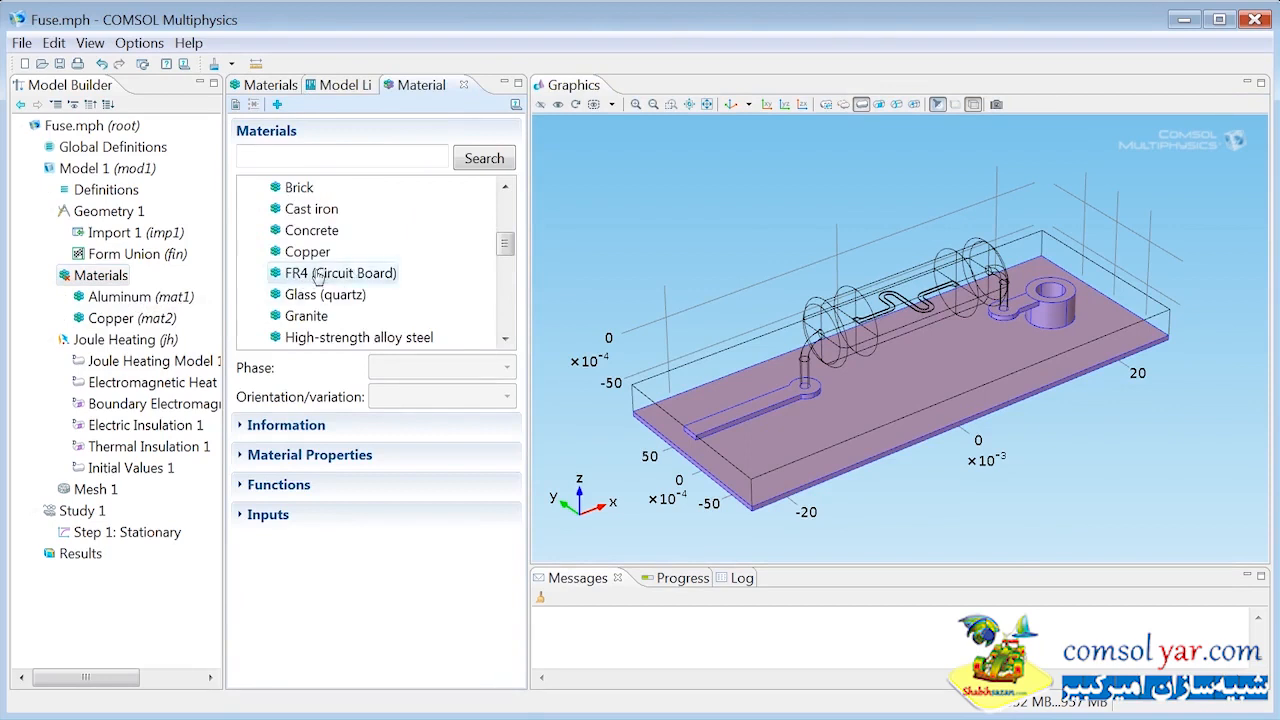
right_click(318, 276)
click(410, 284)
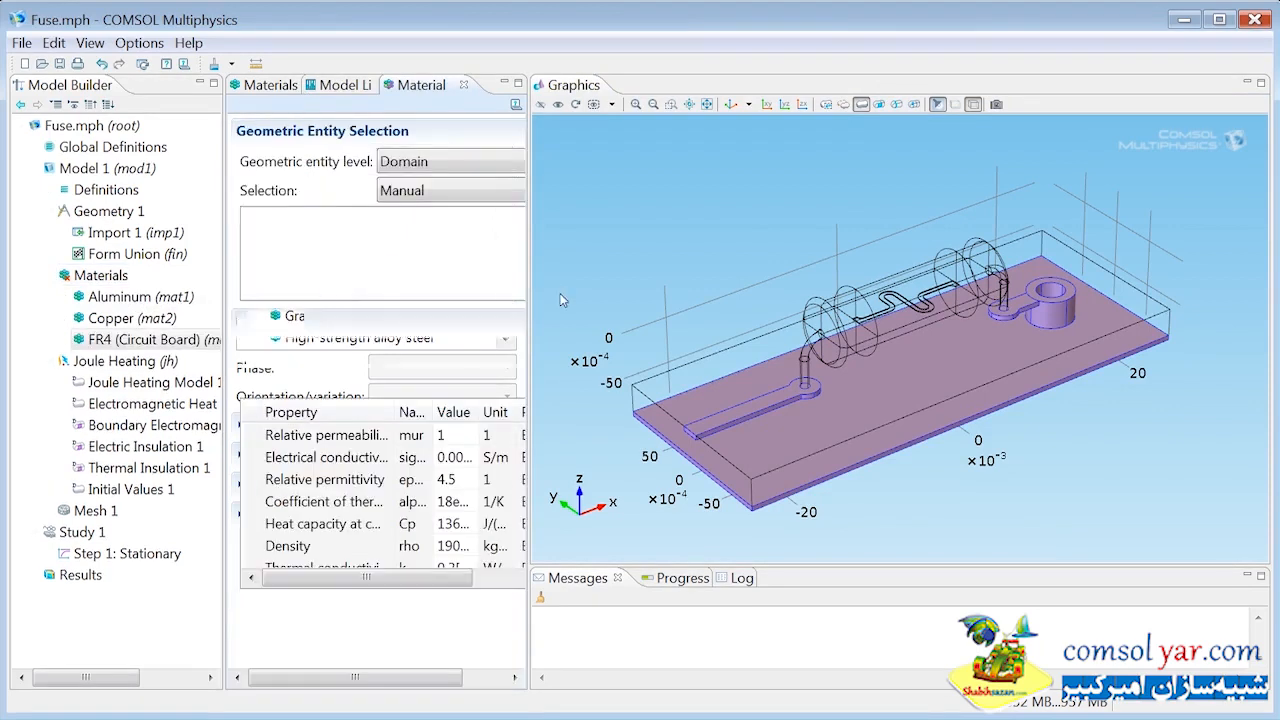
click(924, 384)
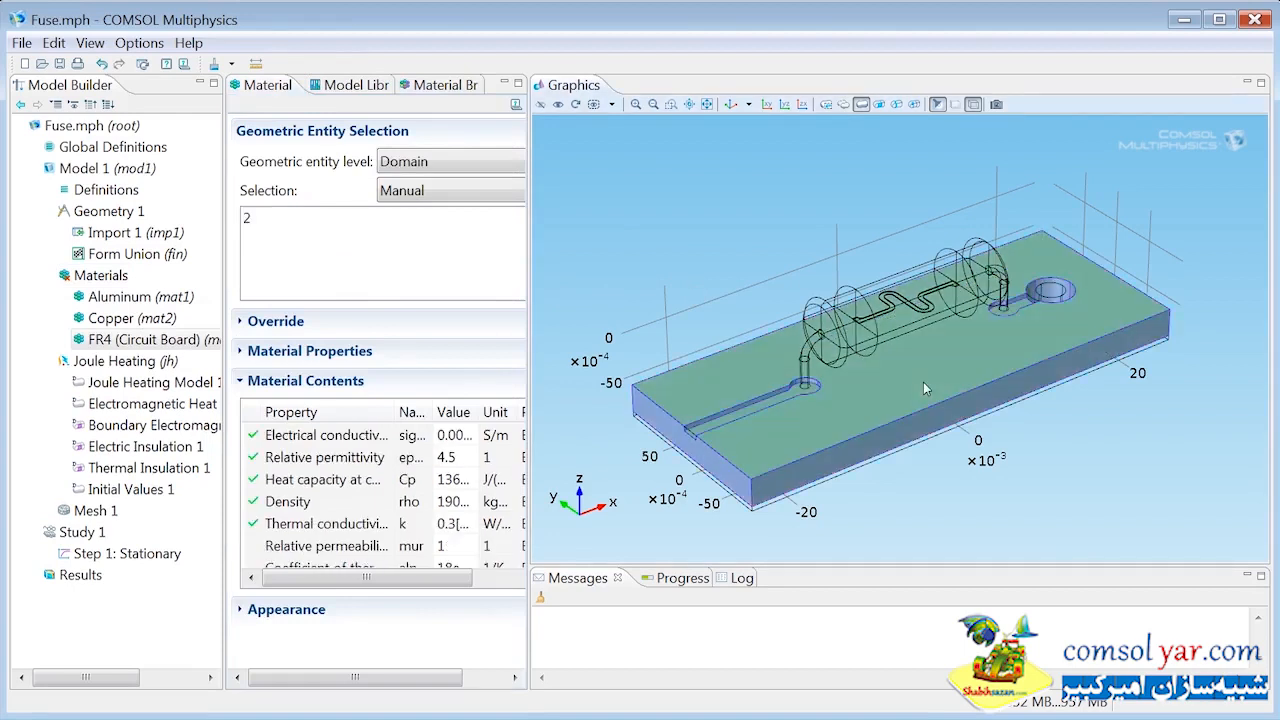